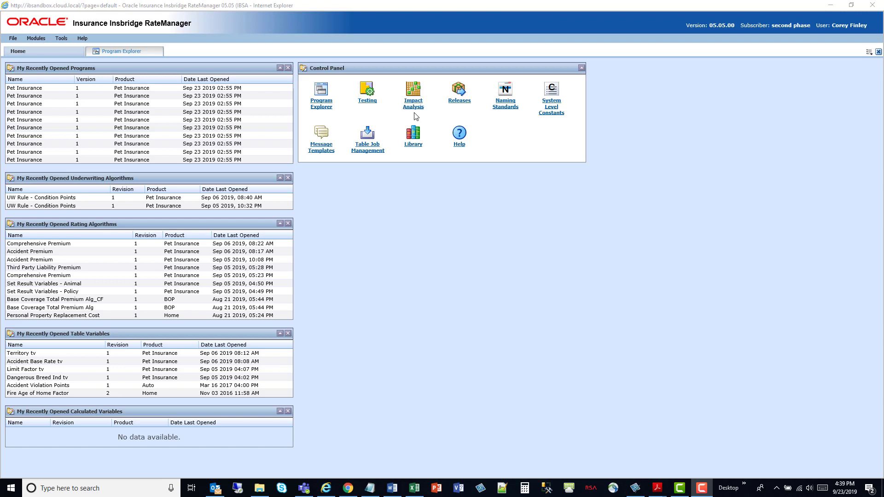
Open the Program Explorer and examine the SPI > Product Demo > Pet Insurance hierarchy and the Pet Insurance program's versions
{"action": "left_click", "coordinate": [324, 109]}
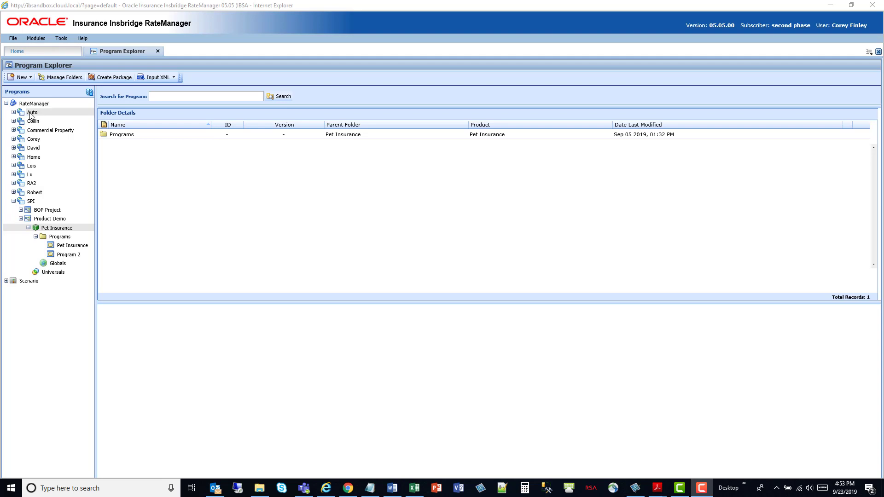
{"action": "left_click", "coordinate": [30, 201]}
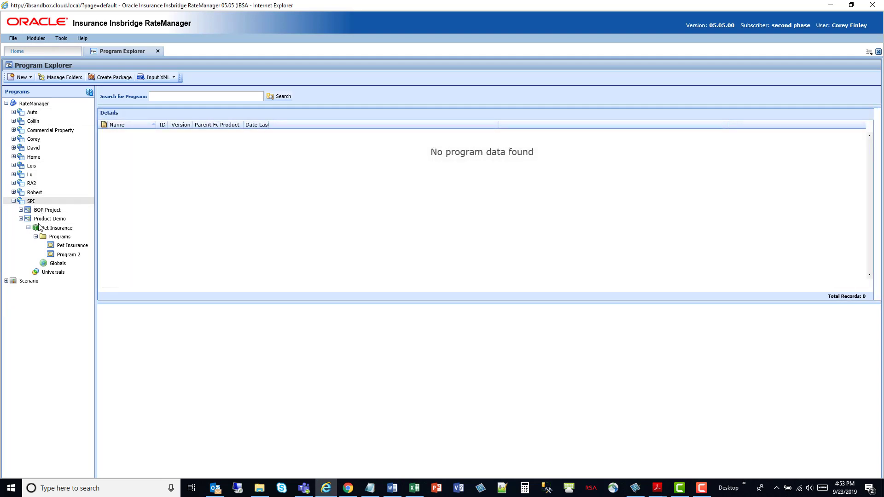
{"action": "left_click", "coordinate": [41, 220]}
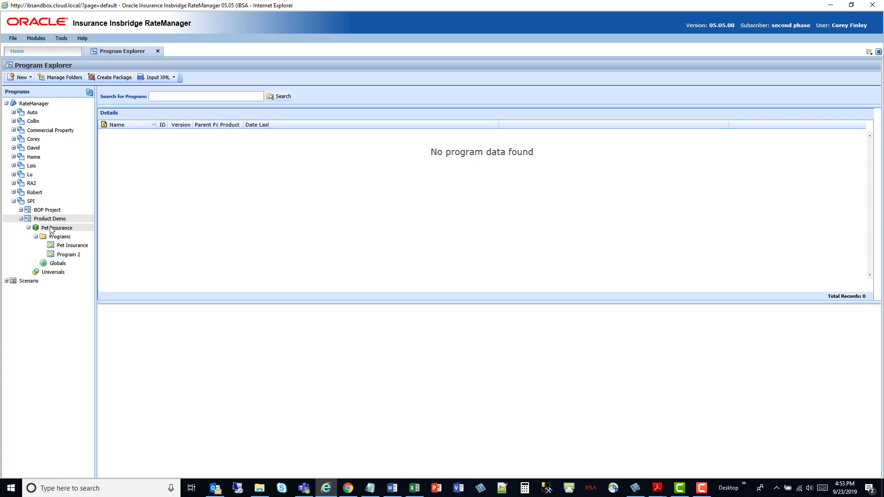
{"action": "left_click", "coordinate": [51, 229]}
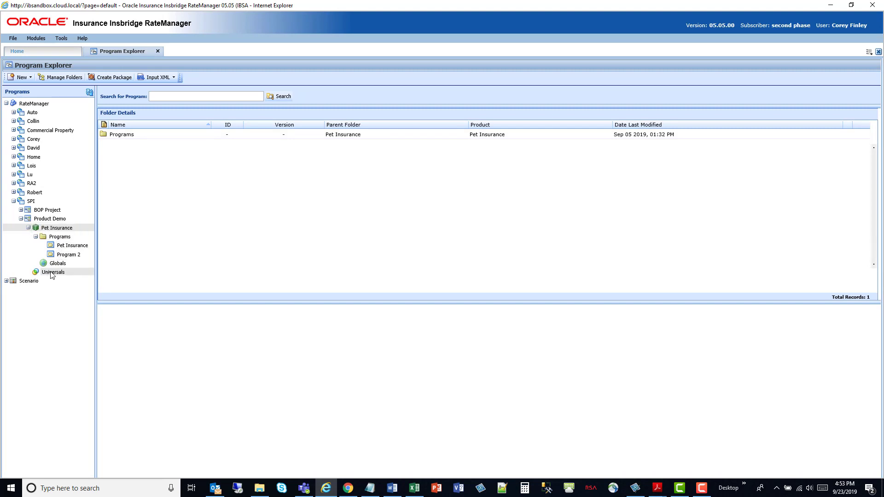
{"action": "left_click", "coordinate": [62, 247]}
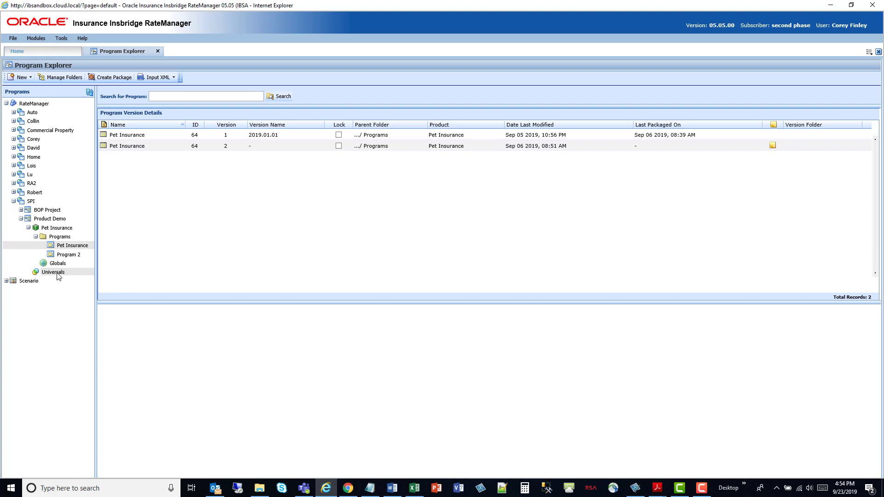
{"action": "left_click", "coordinate": [73, 248]}
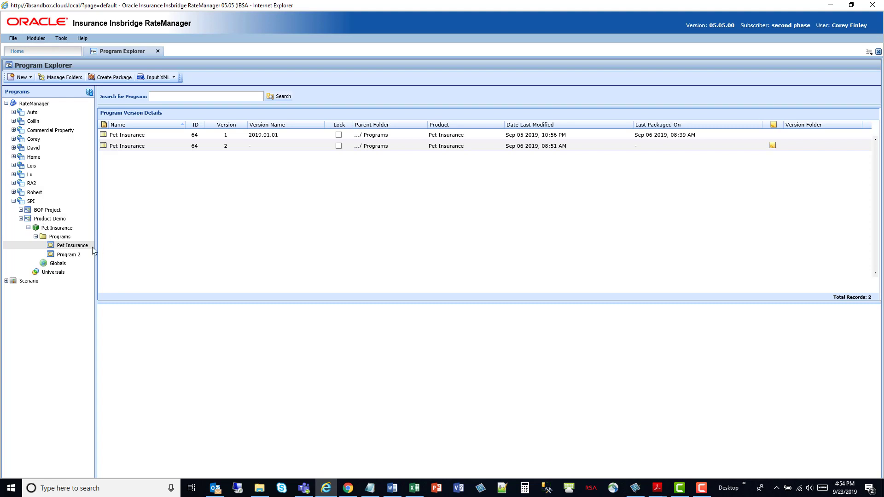
Open version 1 of Program 2 and display its local table variables
{"action": "left_click", "coordinate": [70, 257]}
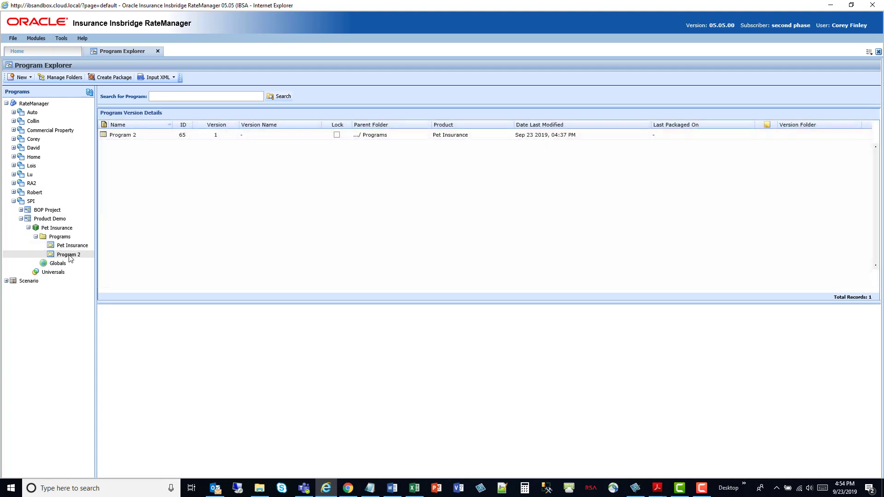
{"action": "double_click", "coordinate": [122, 135]}
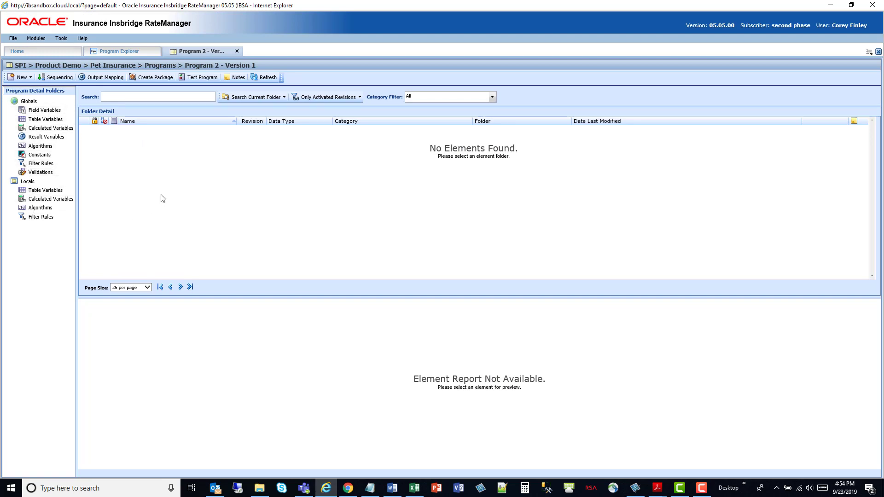
{"action": "left_click", "coordinate": [46, 190]}
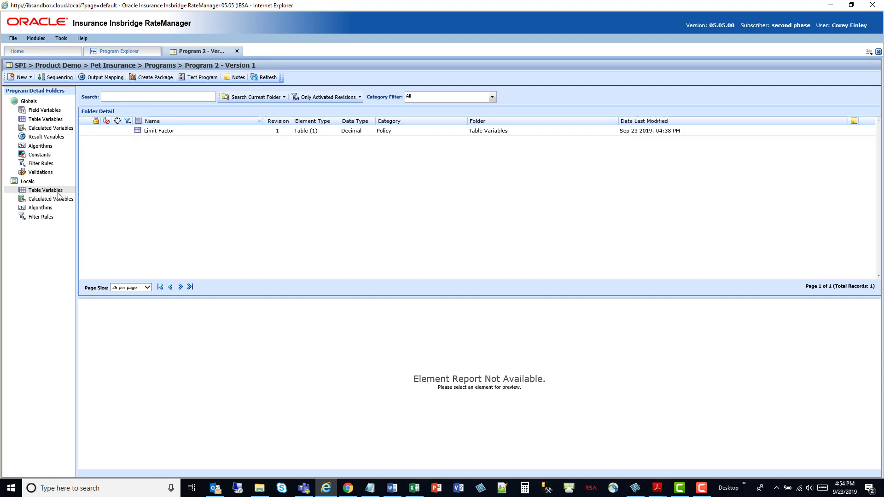
Create a local table variable named Deductible Factor with the Decimal type
{"action": "left_click", "coordinate": [21, 77]}
{"action": "mouse_move", "coordinate": [28, 97]}
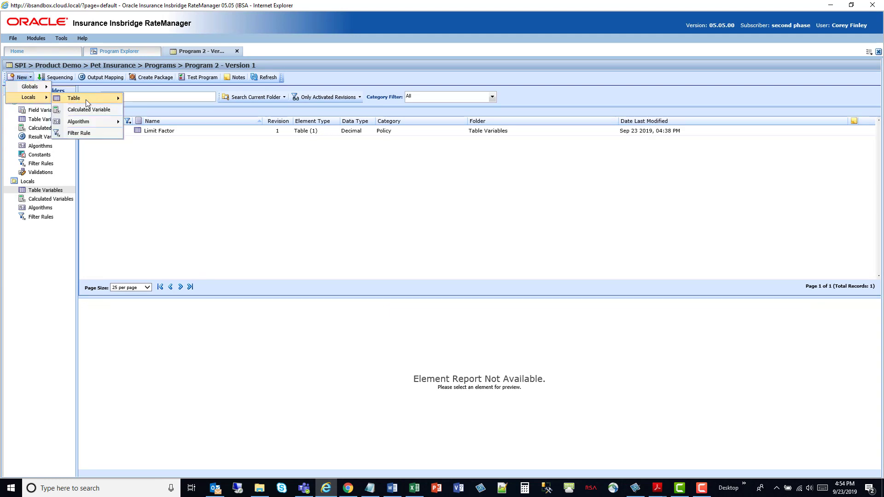
{"action": "mouse_move", "coordinate": [87, 98]}
{"action": "left_click", "coordinate": [142, 102]}
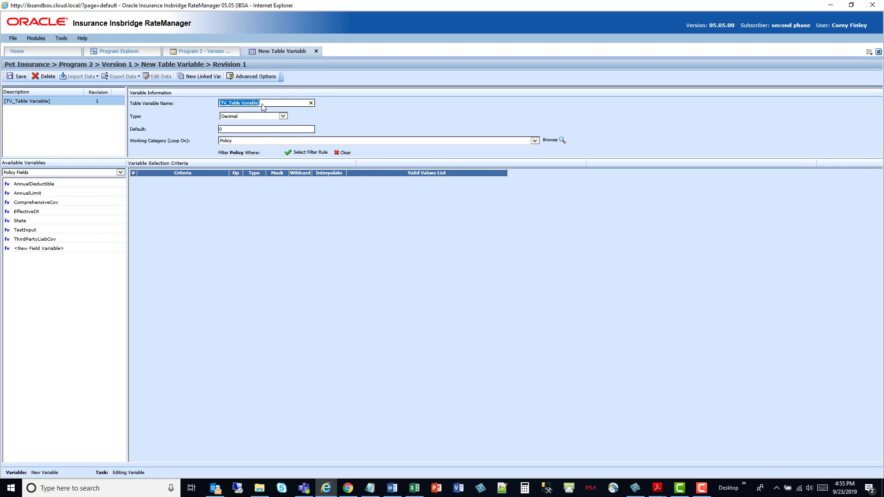
{"action": "left_click", "coordinate": [265, 107]}
{"action": "triple_click", "coordinate": [266, 107]}
{"action": "type", "text": "Deductible Factor"}
{"action": "left_click", "coordinate": [256, 118]}
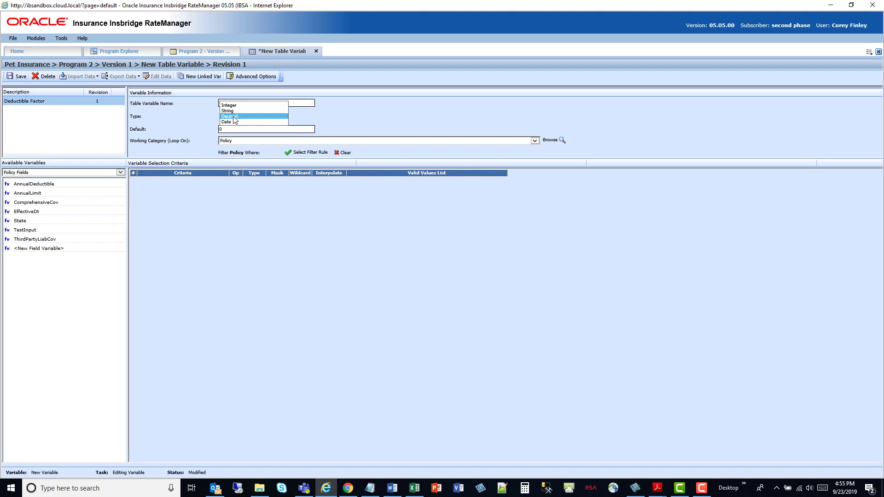
{"action": "left_click", "coordinate": [230, 116]}
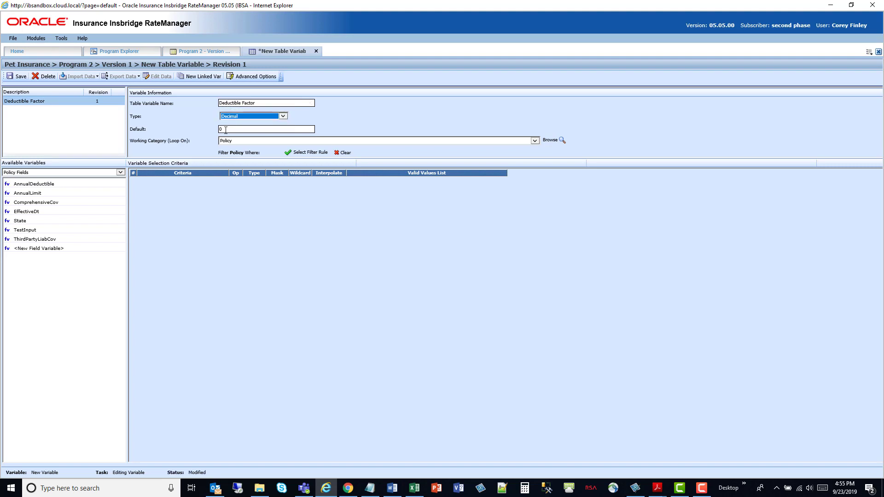
Choose Policy as the table variable's working category, add AnnualDeductible as a selection criterion, and save
{"action": "left_click", "coordinate": [225, 129]}
{"action": "left_click", "coordinate": [231, 141]}
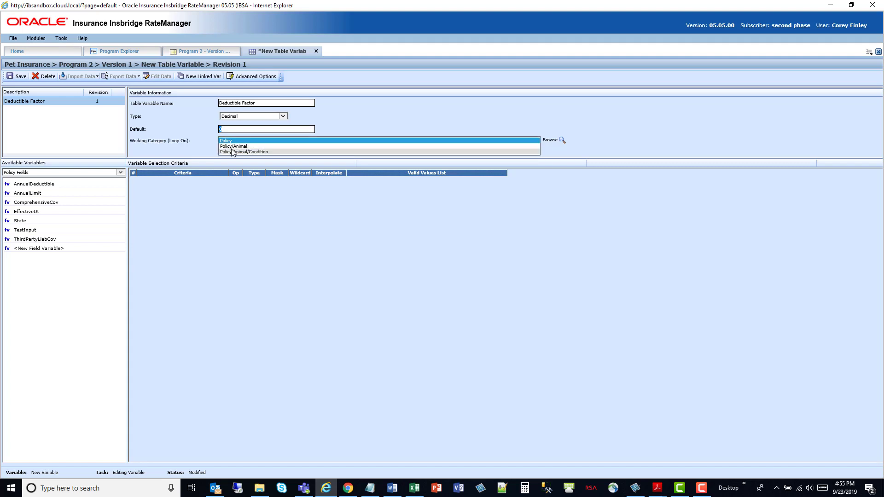
{"action": "left_click", "coordinate": [229, 141]}
{"action": "left_click", "coordinate": [17, 76]}
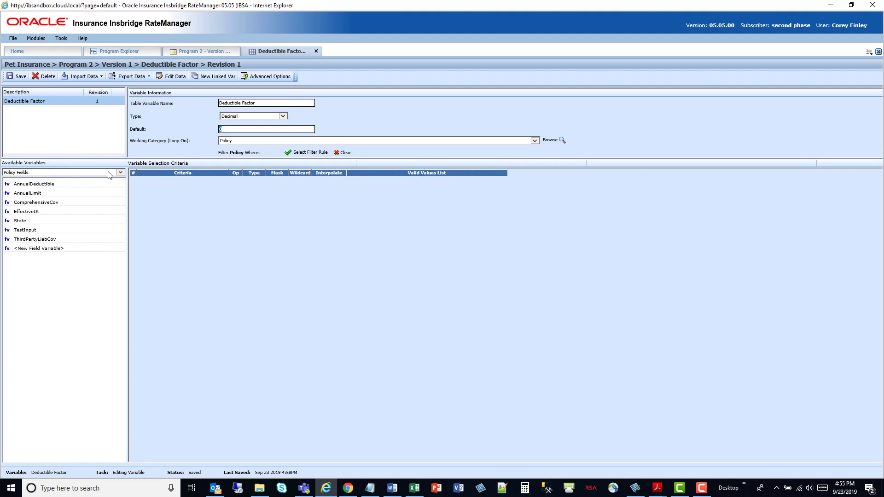
{"action": "left_click", "coordinate": [35, 186]}
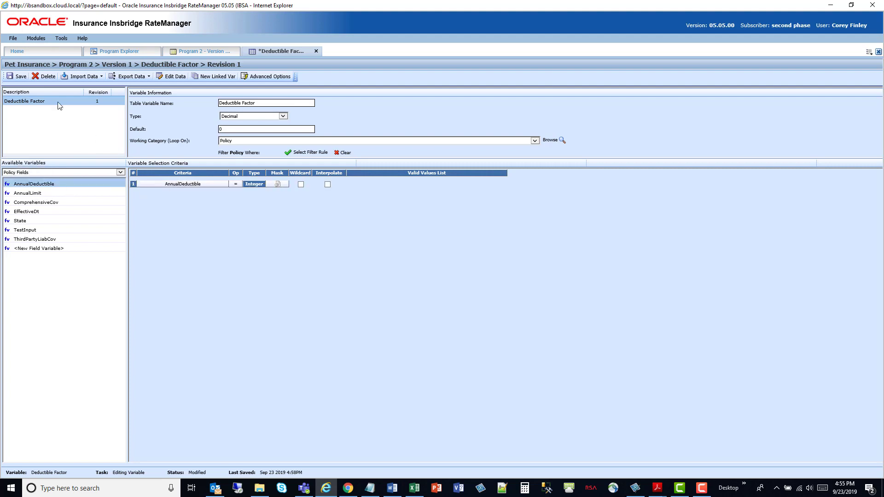
{"action": "left_click", "coordinate": [18, 77]}
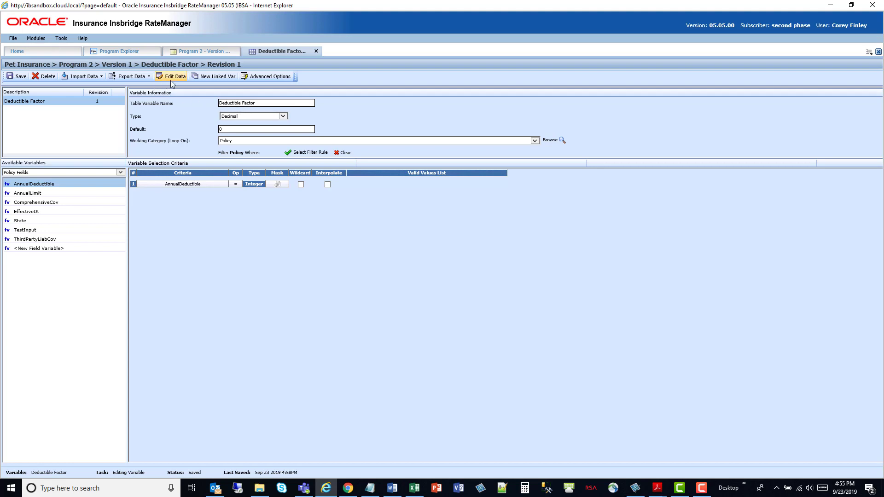
Import the tab-delimited file Deductible Factor.txt into the table variable with column automapping, previewing the data and column mapping first
{"action": "left_click", "coordinate": [80, 76]}
{"action": "left_click", "coordinate": [85, 87]}
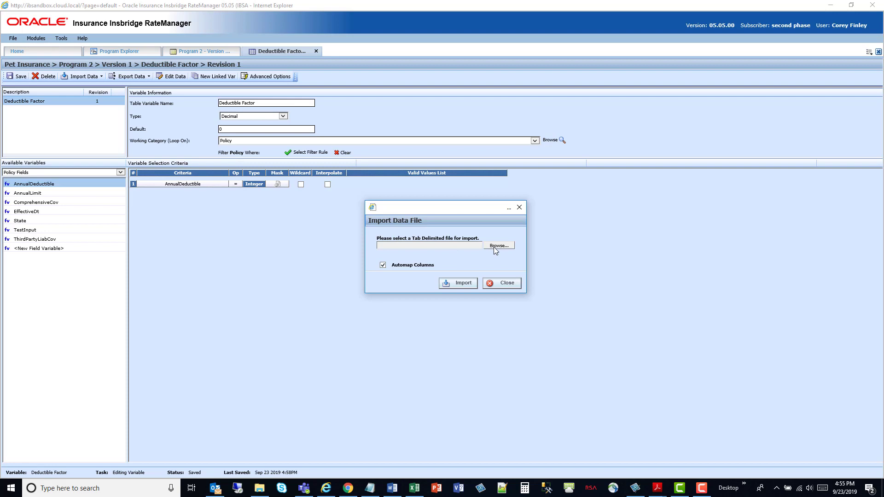
{"action": "left_click", "coordinate": [494, 247]}
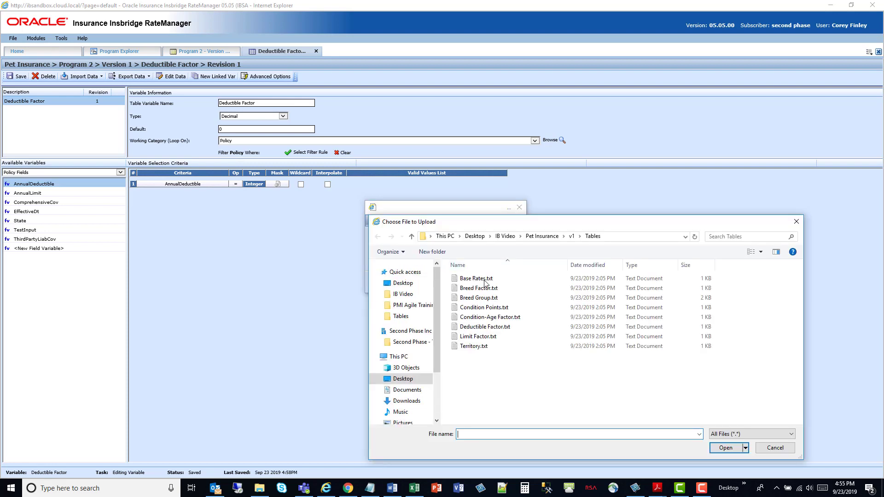
{"action": "left_click", "coordinate": [485, 327]}
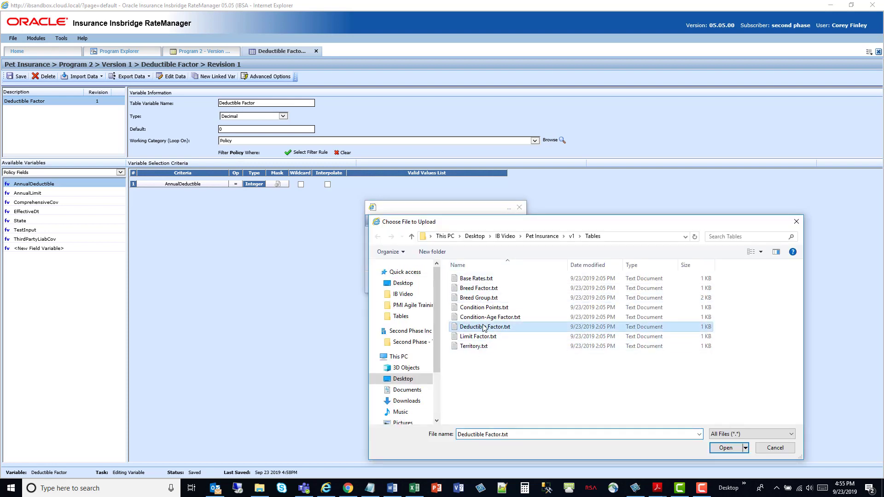
{"action": "left_click", "coordinate": [725, 447]}
{"action": "left_click", "coordinate": [459, 283]}
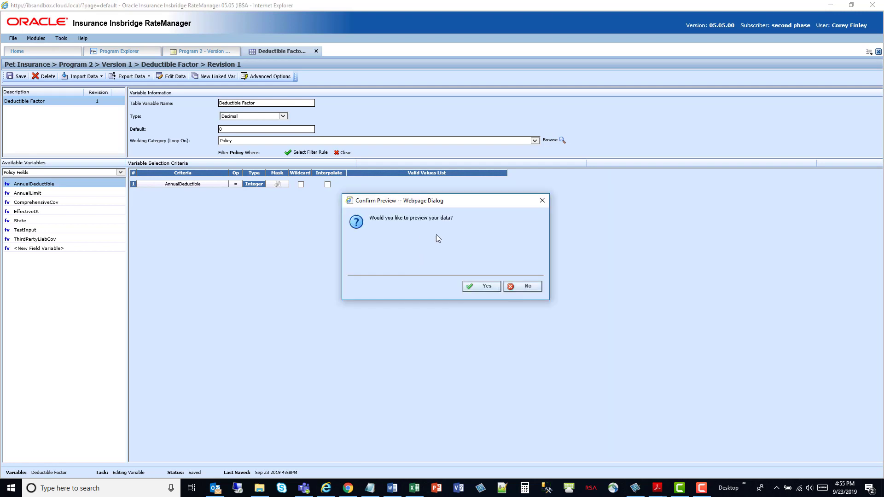
{"action": "left_click", "coordinate": [478, 289]}
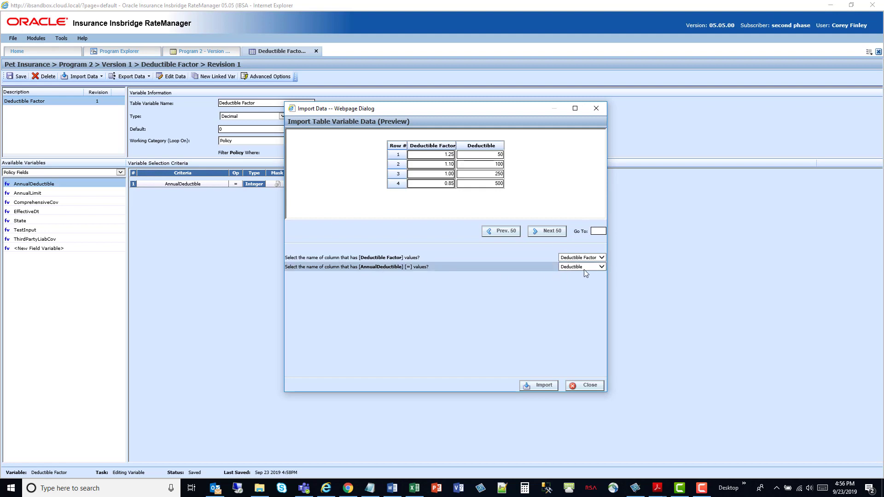
{"action": "left_click", "coordinate": [542, 387]}
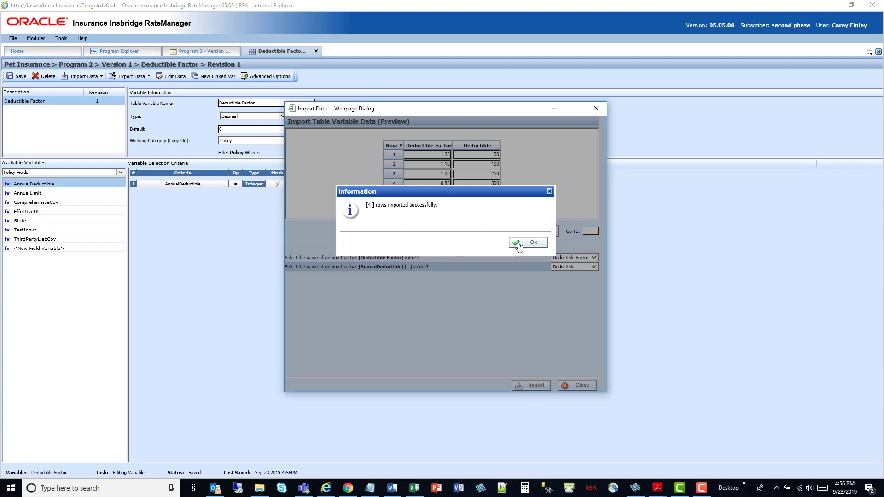
{"action": "left_click", "coordinate": [527, 244]}
{"action": "left_click", "coordinate": [584, 386]}
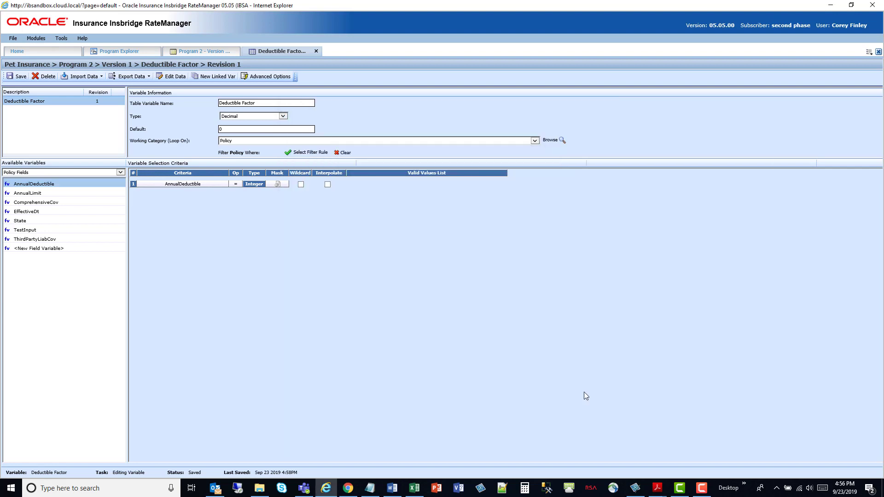
Save the Deductible Factor table variable and review its imported data rows
{"action": "left_click", "coordinate": [23, 77]}
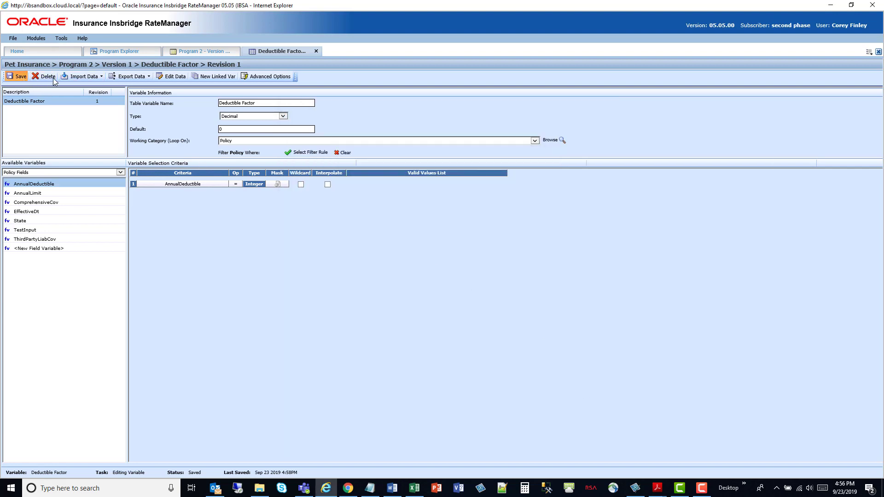
{"action": "left_click", "coordinate": [163, 76]}
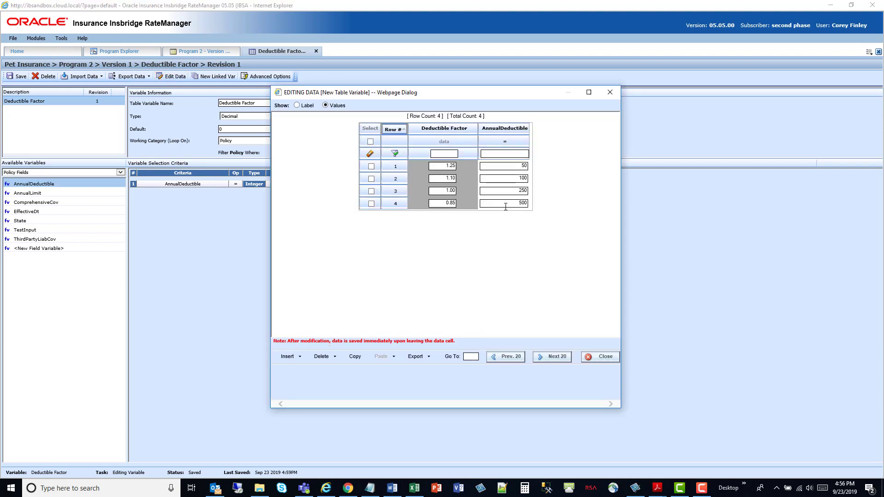
{"action": "left_click", "coordinate": [601, 356]}
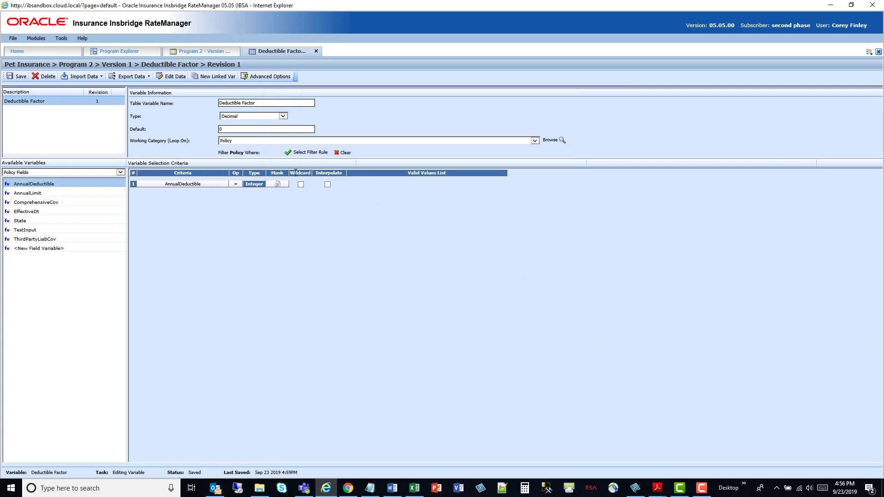
Save and close Deductible Factor, and preview the reports of the Deductible Factor and Limit Factor tables
{"action": "left_click", "coordinate": [8, 77]}
{"action": "left_click", "coordinate": [316, 52]}
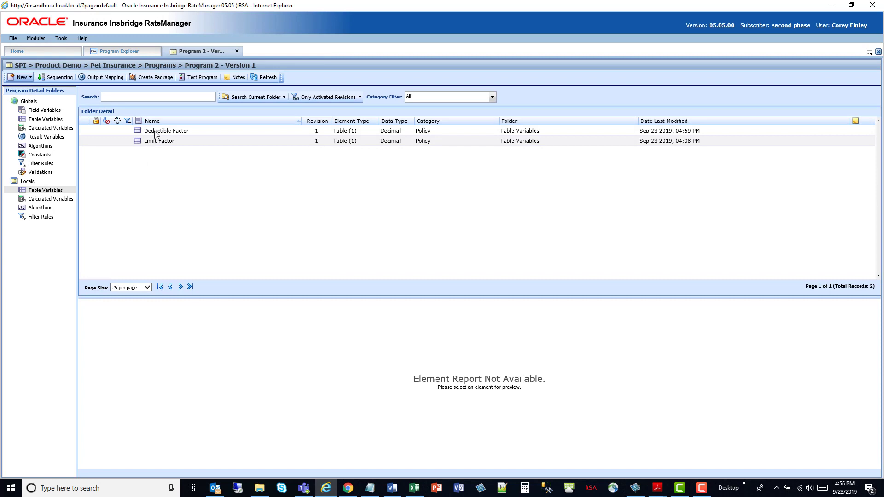
{"action": "left_click", "coordinate": [155, 132]}
{"action": "left_click", "coordinate": [156, 143]}
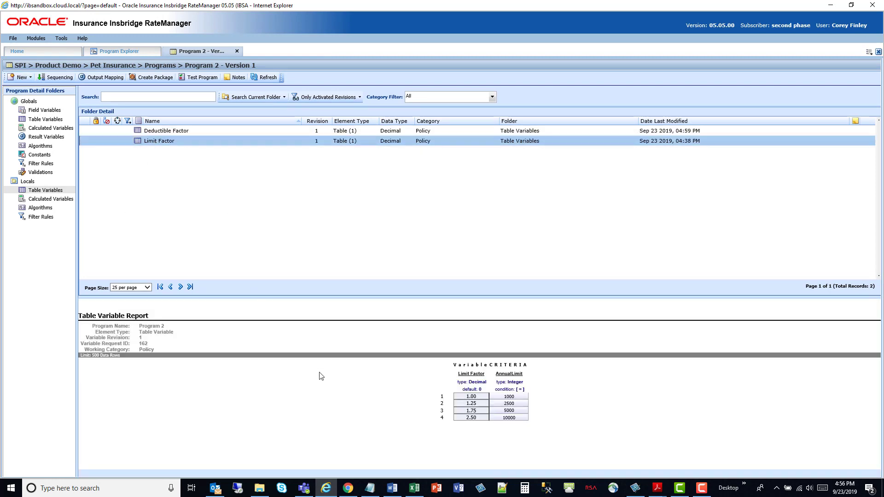
Create a local normal rating algorithm named Test Algorithm in Program 2 and save it
{"action": "left_click", "coordinate": [43, 210]}
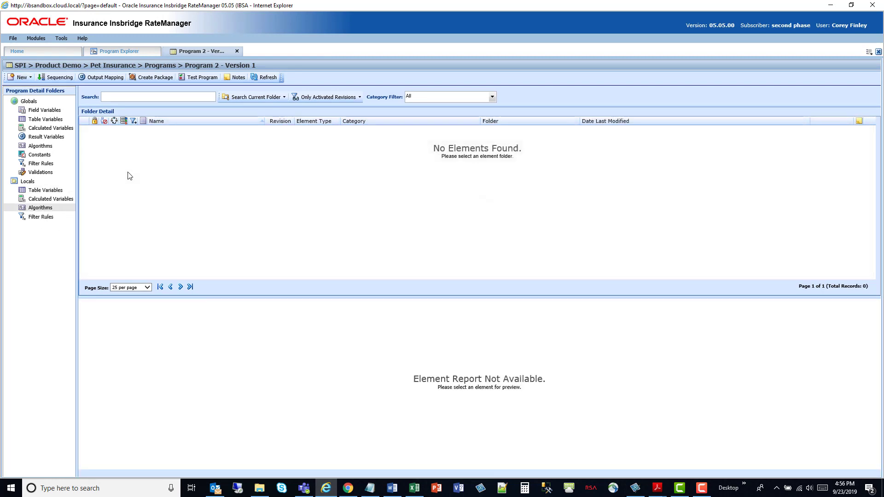
{"action": "left_click", "coordinate": [20, 77]}
{"action": "mouse_move", "coordinate": [29, 98]}
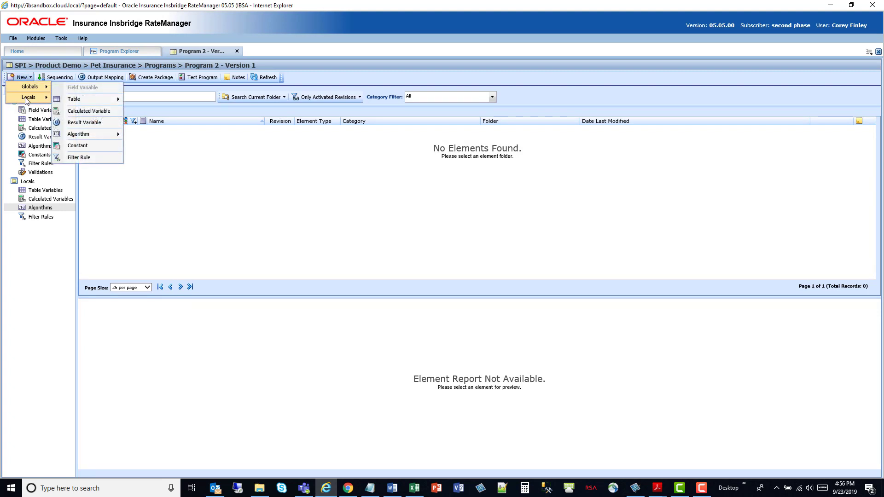
{"action": "mouse_move", "coordinate": [76, 122]}
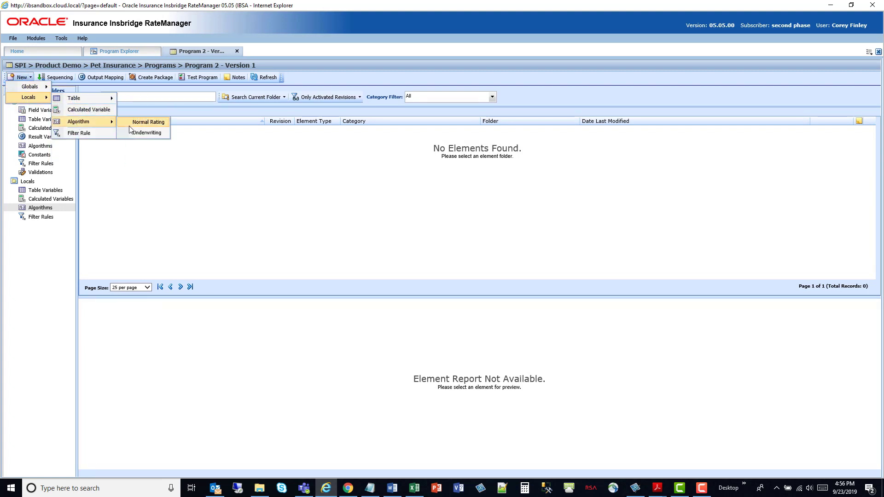
{"action": "left_click", "coordinate": [130, 125]}
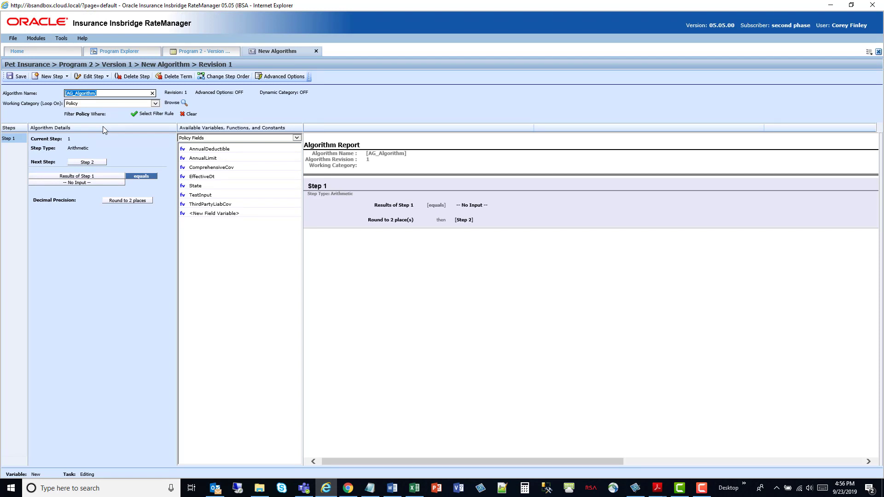
{"action": "type", "text": "Test"}
{"action": "left_click", "coordinate": [17, 76]}
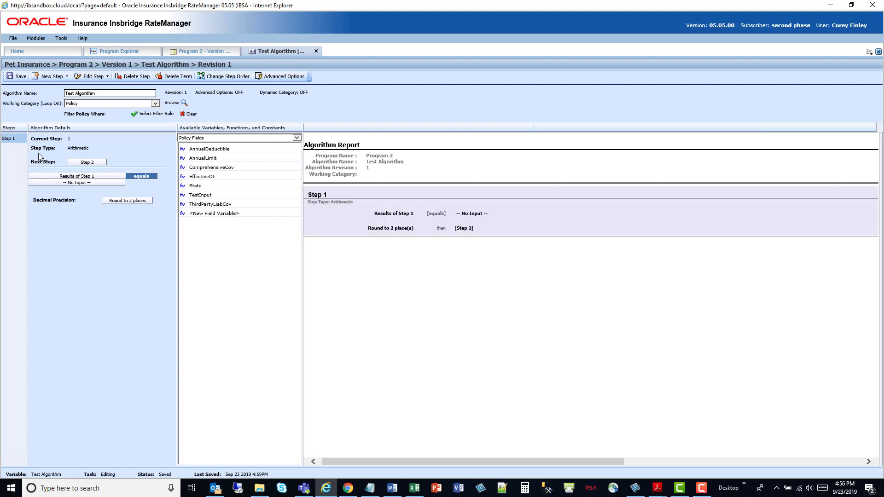
Add a normal IF step to Test Algorithm and delete the empty arithmetic Step 1
{"action": "left_click", "coordinate": [56, 79]}
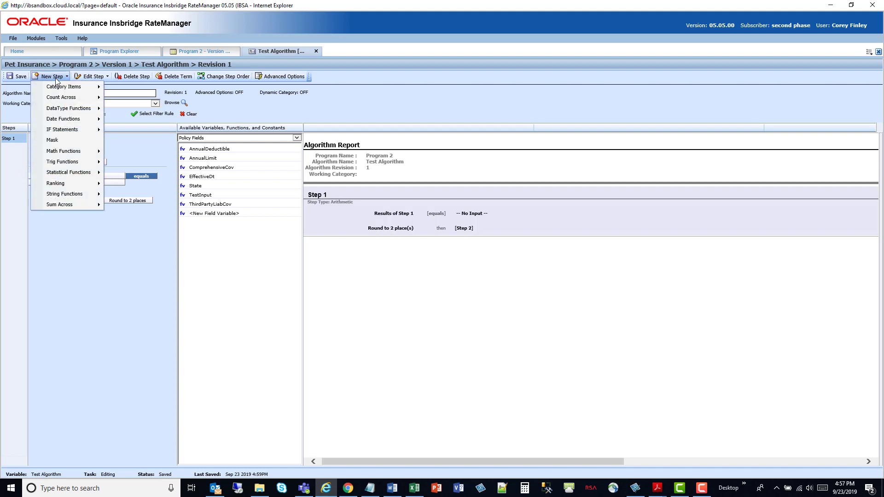
{"action": "mouse_move", "coordinate": [72, 133]}
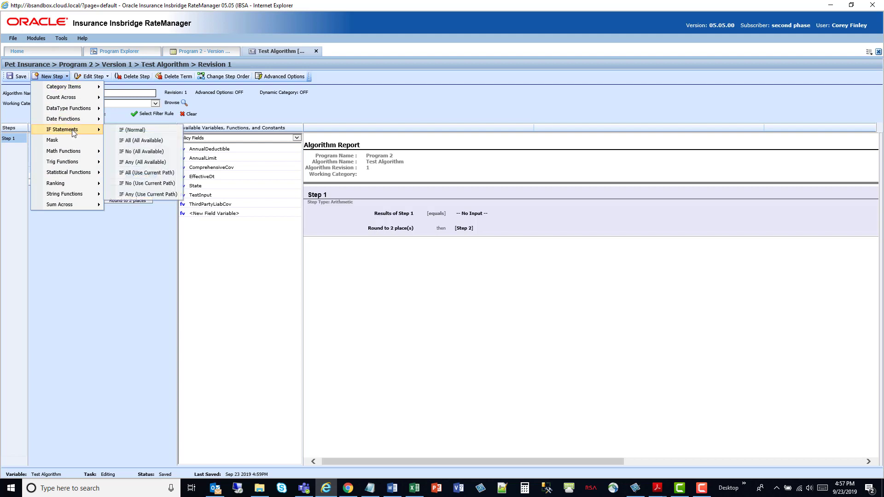
{"action": "left_click", "coordinate": [116, 131]}
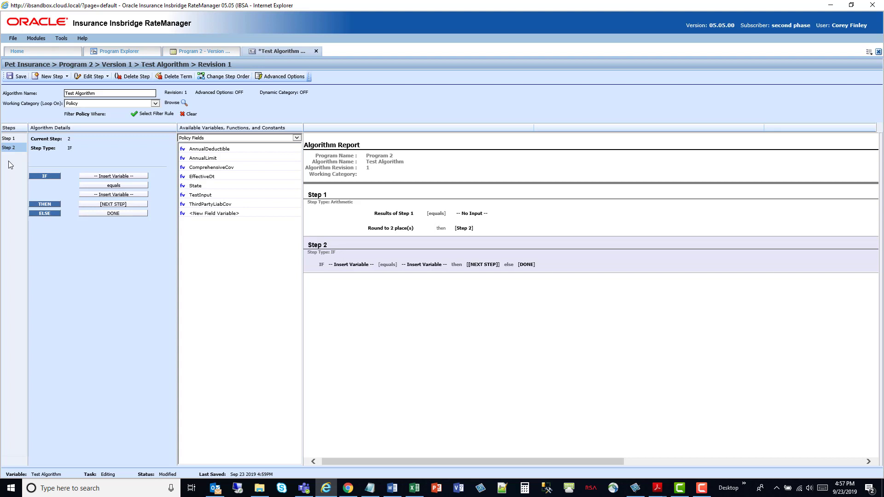
{"action": "left_click", "coordinate": [8, 138]}
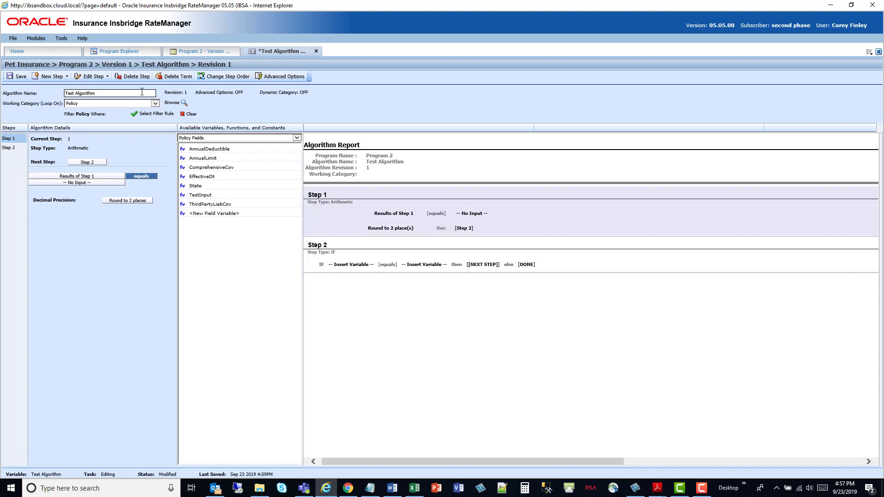
{"action": "left_click", "coordinate": [134, 76]}
{"action": "left_click", "coordinate": [470, 286]}
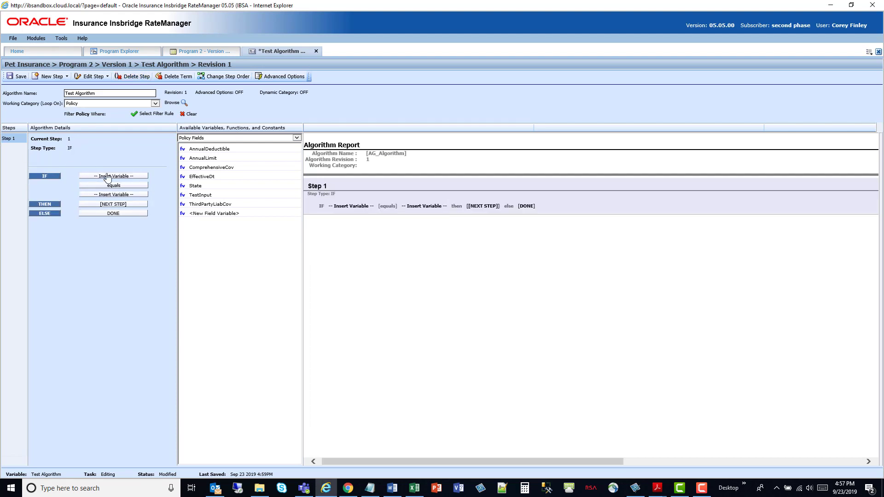
Set the IF condition of Step 1 to State equals the custom value CA
{"action": "left_click", "coordinate": [100, 177]}
{"action": "double_click", "coordinate": [203, 186]}
{"action": "left_click", "coordinate": [115, 195]}
{"action": "right_click", "coordinate": [115, 197]}
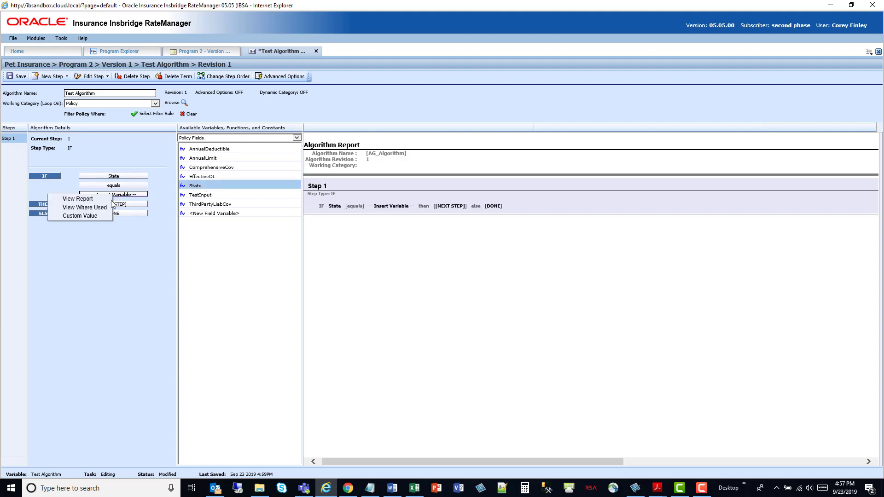
{"action": "left_click", "coordinate": [80, 216]}
{"action": "type", "text": "CA"}
{"action": "left_click", "coordinate": [441, 281]}
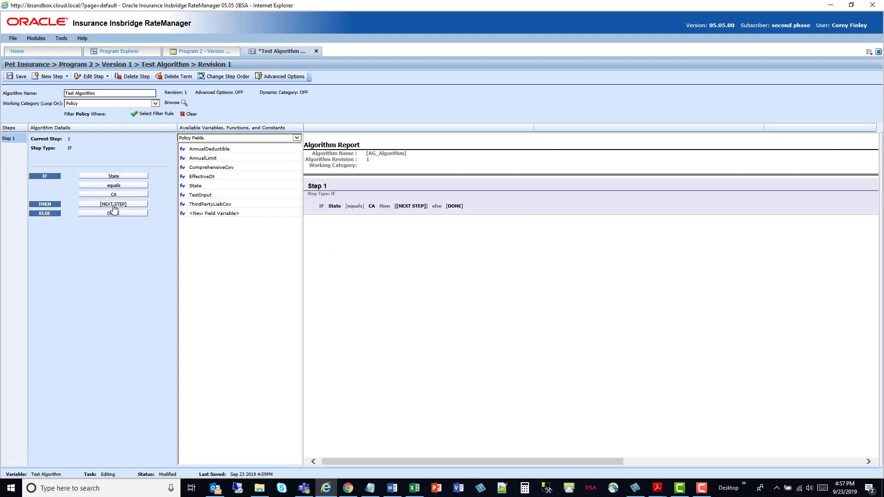
Add an arithmetic step to the algorithm and point the THEN branch of the IF step to Step 2
{"action": "left_click", "coordinate": [51, 77]}
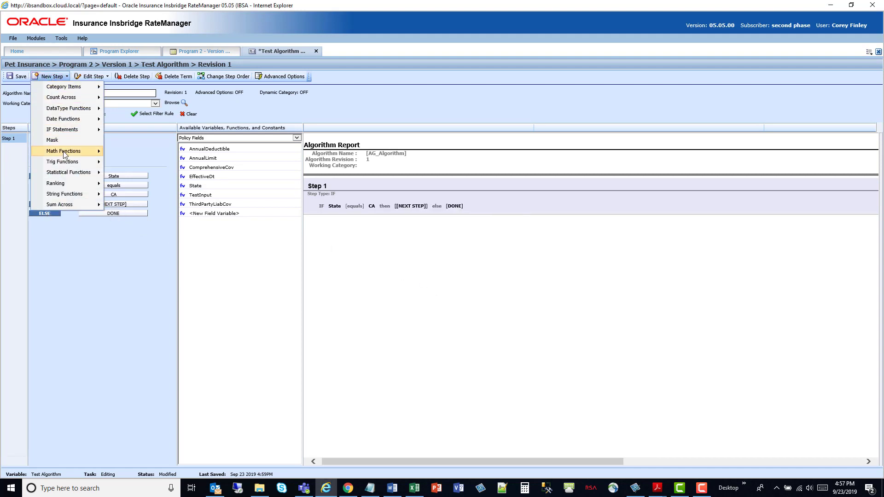
{"action": "mouse_move", "coordinate": [65, 154]}
{"action": "left_click", "coordinate": [136, 152]}
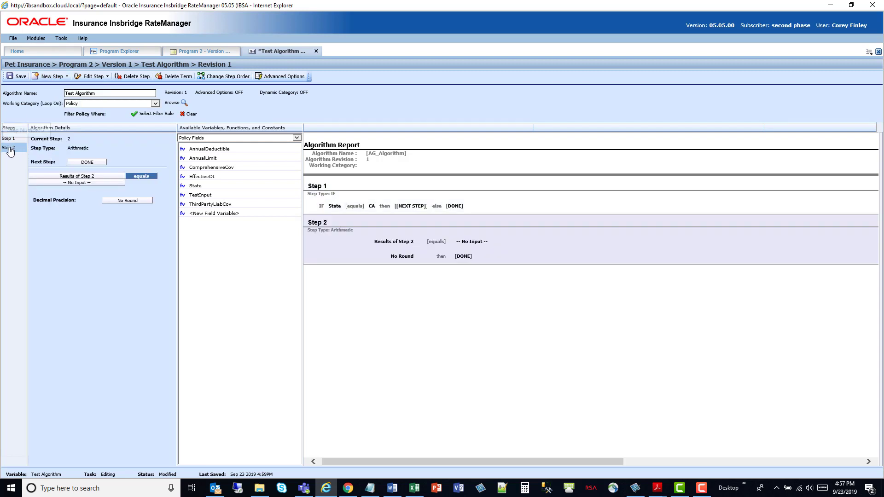
{"action": "left_click", "coordinate": [8, 138]}
{"action": "left_click", "coordinate": [113, 204]}
{"action": "left_click", "coordinate": [121, 210]}
Build the Step 2 calculation as Deductible Factor multiplied by Limit Factor, using the policy variables
{"action": "left_click", "coordinate": [8, 147]}
{"action": "left_click", "coordinate": [79, 183]}
{"action": "left_click", "coordinate": [203, 139]}
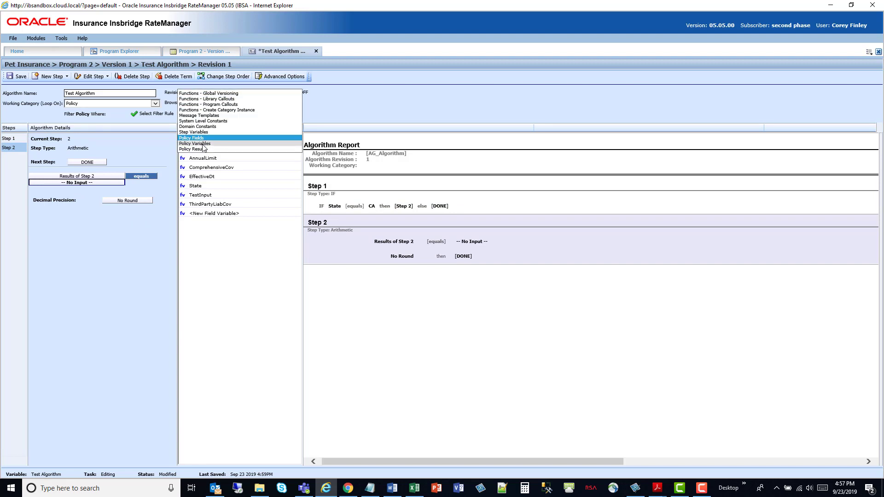
{"action": "left_click", "coordinate": [203, 143]}
{"action": "double_click", "coordinate": [208, 149]}
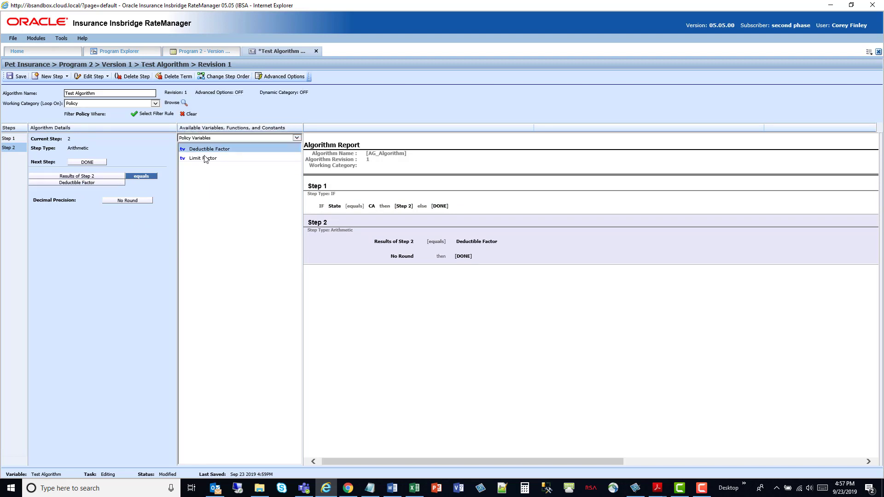
{"action": "double_click", "coordinate": [203, 159]}
{"action": "left_click", "coordinate": [145, 184]}
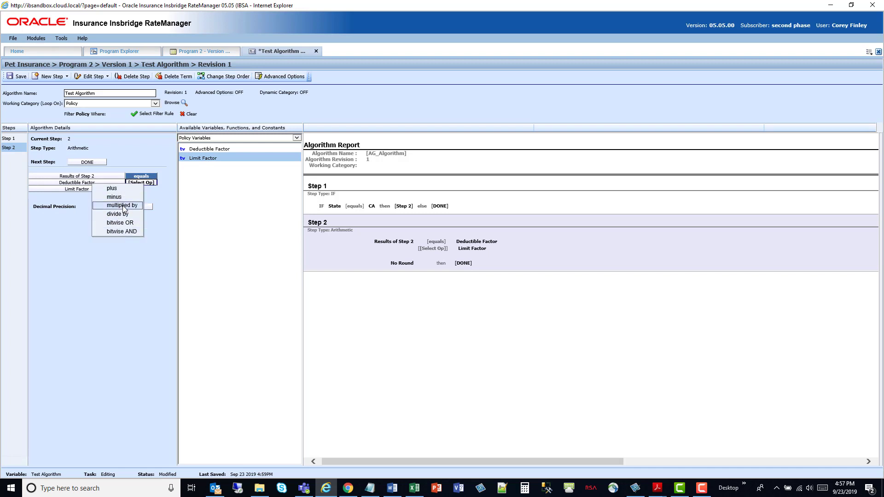
{"action": "left_click", "coordinate": [122, 205]}
Set the decimal precision of Step 2 to round to 0 decimal places
{"action": "left_click", "coordinate": [122, 207]}
{"action": "mouse_move", "coordinate": [151, 214]}
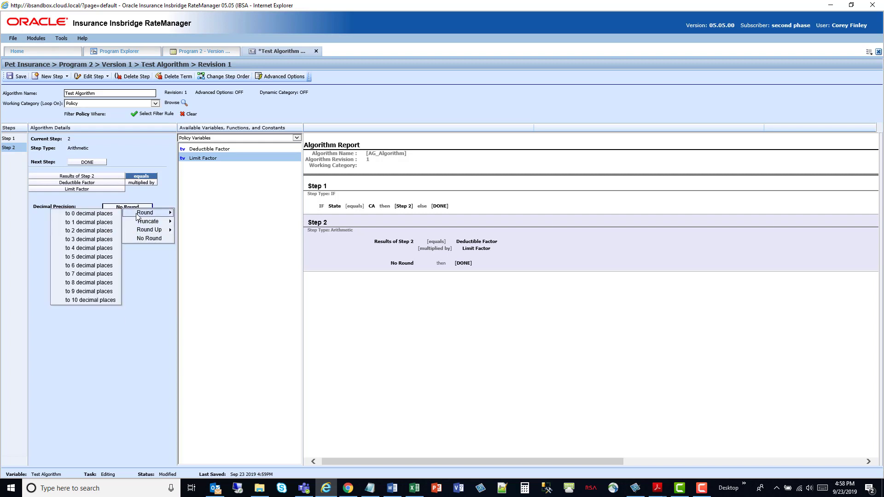
{"action": "left_click", "coordinate": [89, 214]}
Assign the result of Step 2 to the policy result POLICY PREMIUM and save the algorithm
{"action": "left_click", "coordinate": [70, 176]}
{"action": "left_click", "coordinate": [205, 137]}
{"action": "left_click", "coordinate": [204, 144]}
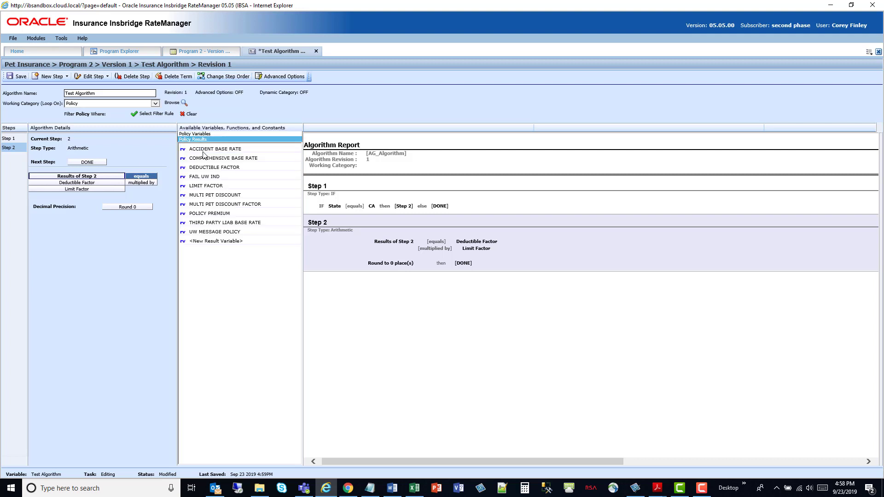
{"action": "left_click", "coordinate": [208, 213]}
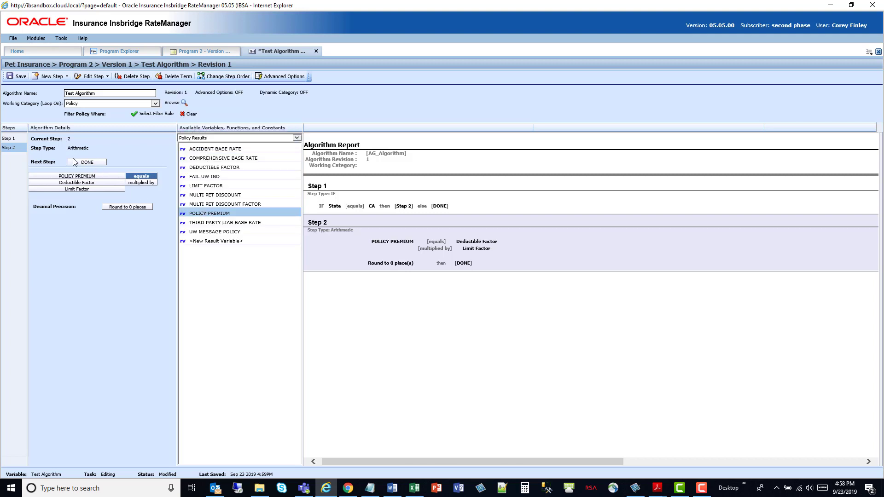
{"action": "left_click", "coordinate": [18, 77]}
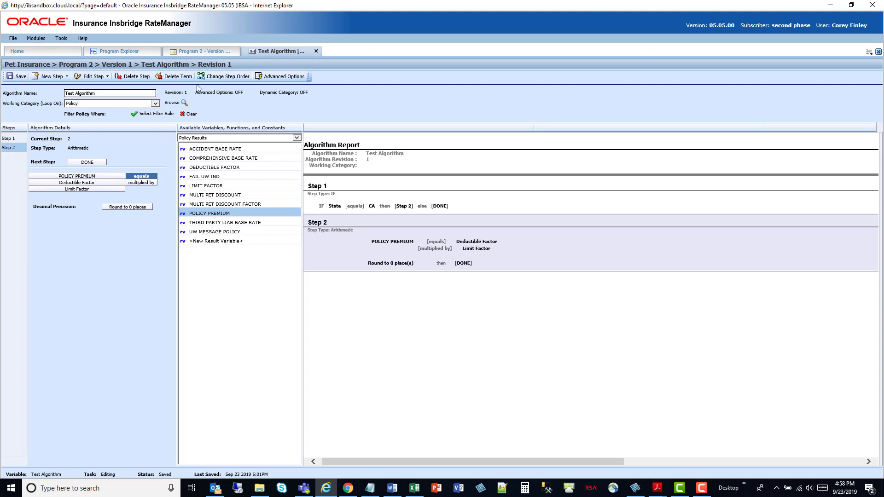
Examine the types of new algorithm steps on offer, from Category Items through Sum Across
{"action": "left_click", "coordinate": [66, 79]}
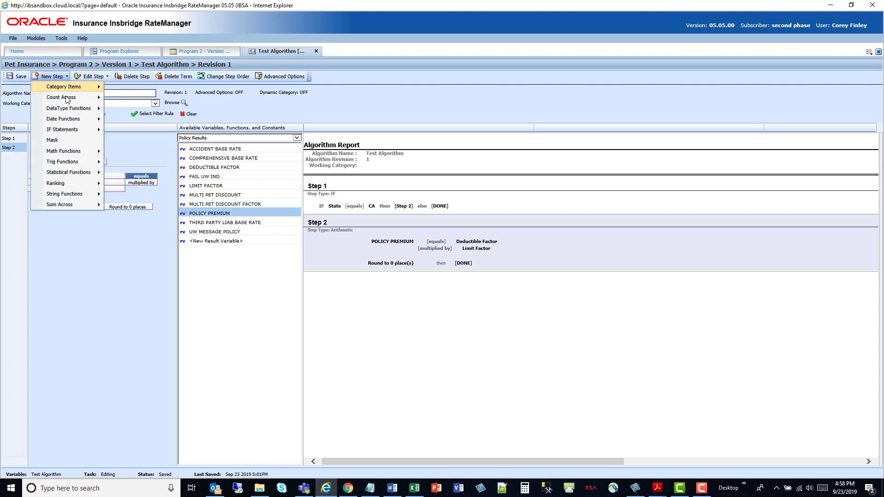
{"action": "mouse_move", "coordinate": [68, 90]}
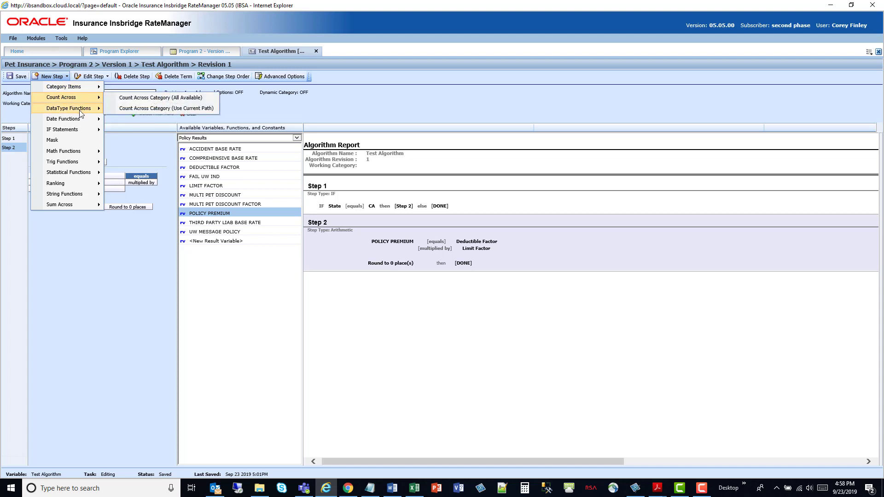
{"action": "mouse_move", "coordinate": [79, 114]}
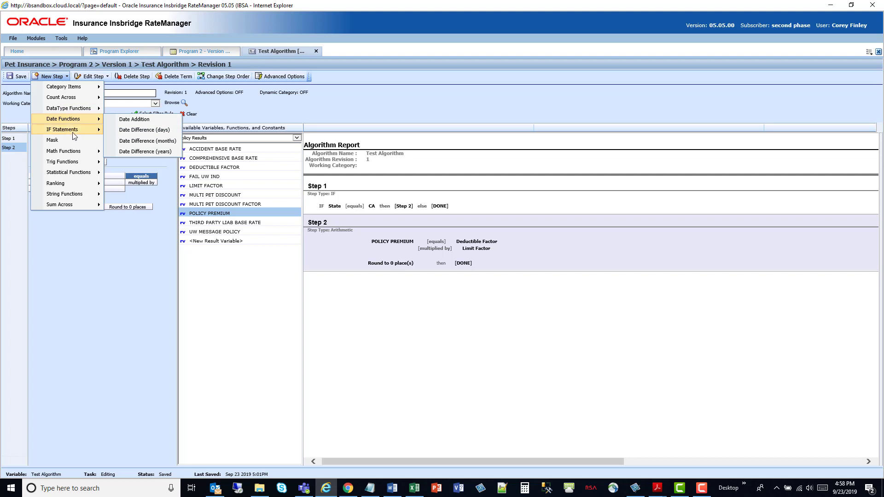
{"action": "mouse_move", "coordinate": [73, 135]}
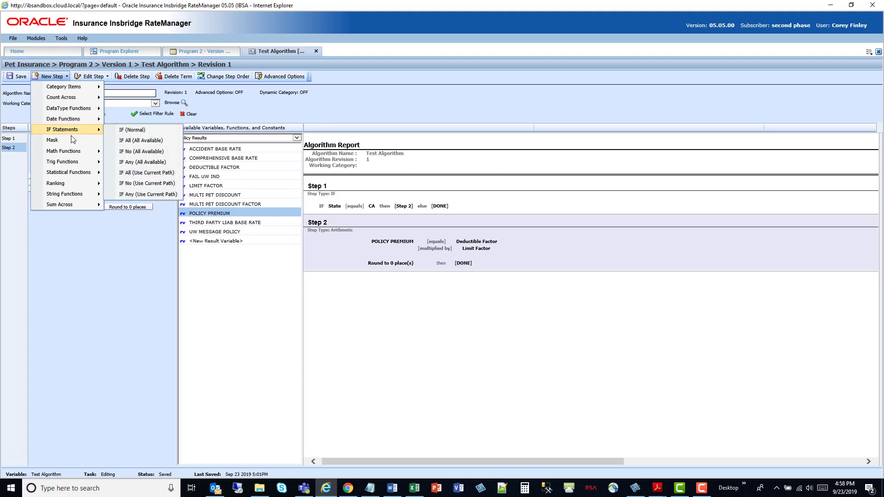
{"action": "mouse_move", "coordinate": [68, 155]}
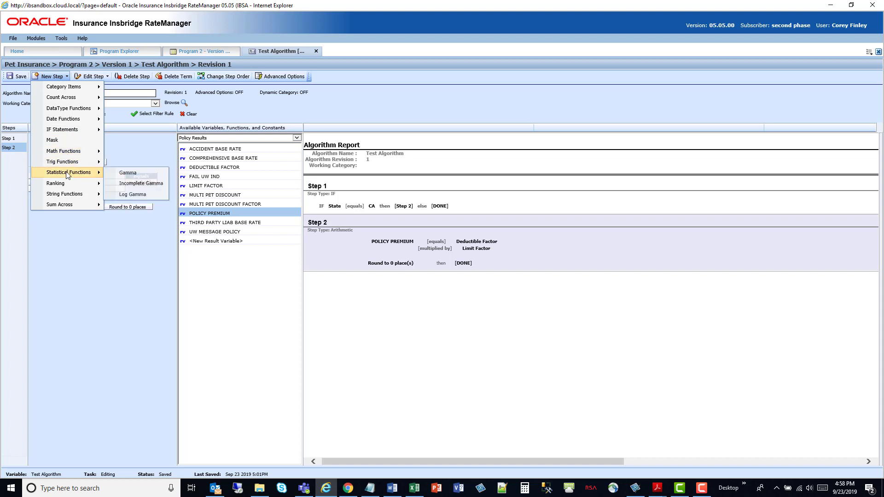
{"action": "mouse_move", "coordinate": [65, 184]}
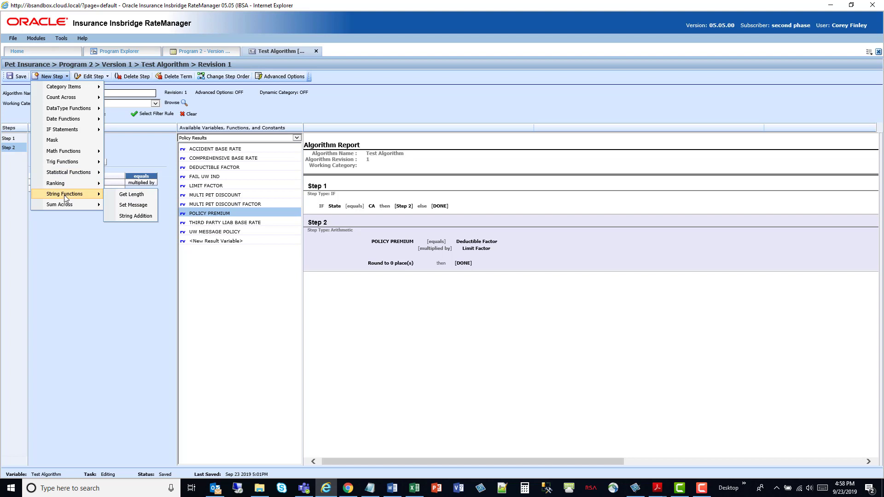
{"action": "mouse_move", "coordinate": [64, 206]}
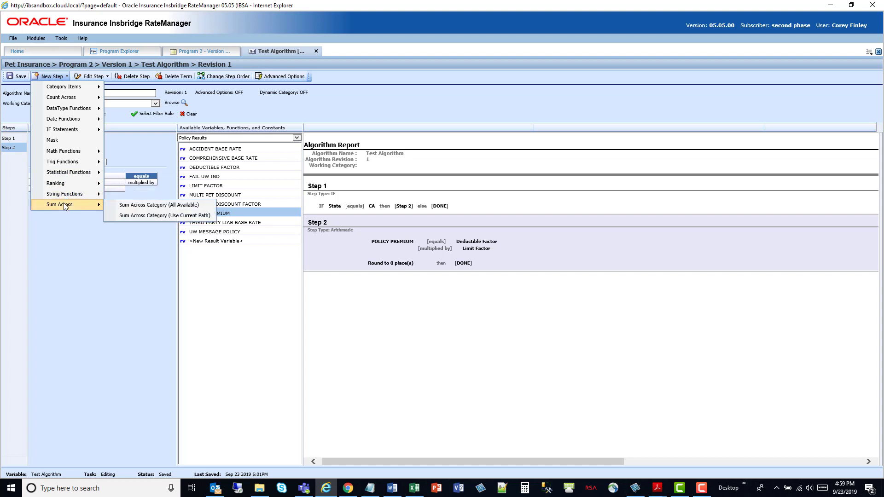
{"action": "left_click", "coordinate": [65, 202]}
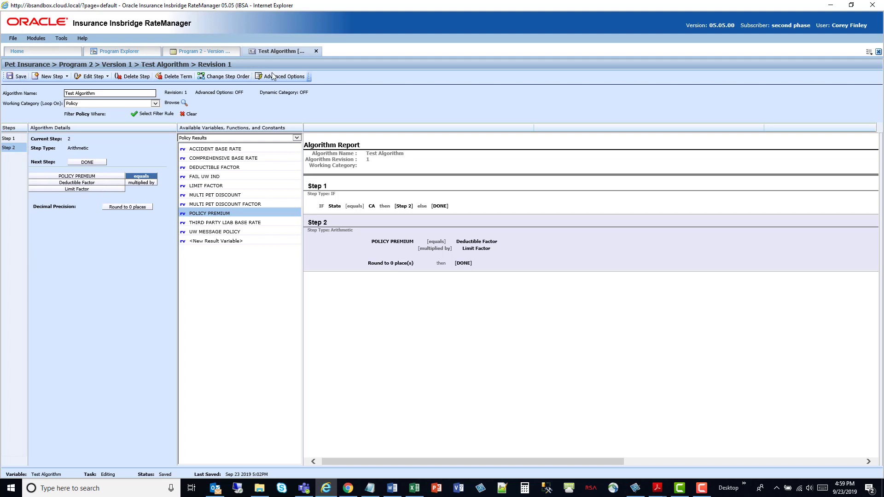
Close Test Algorithm, add it to the used algorithms in Program 2's sequencing, and save the sequence
{"action": "left_click", "coordinate": [316, 51]}
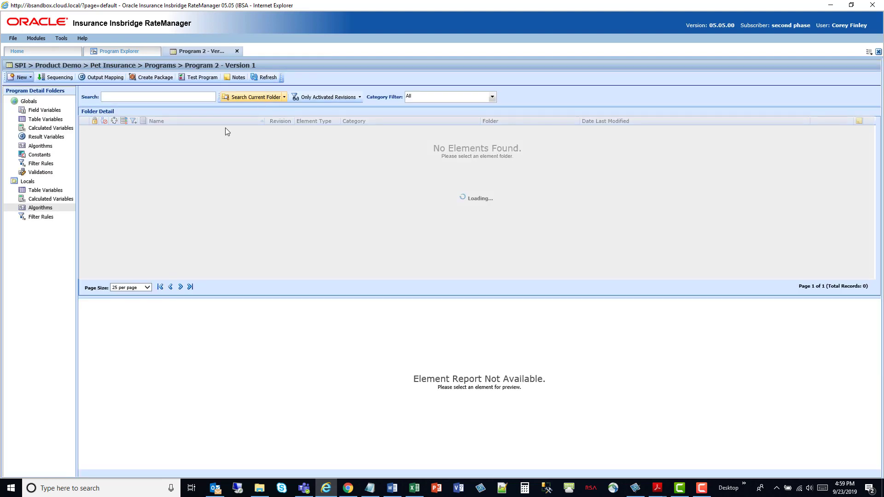
{"action": "left_click", "coordinate": [58, 78]}
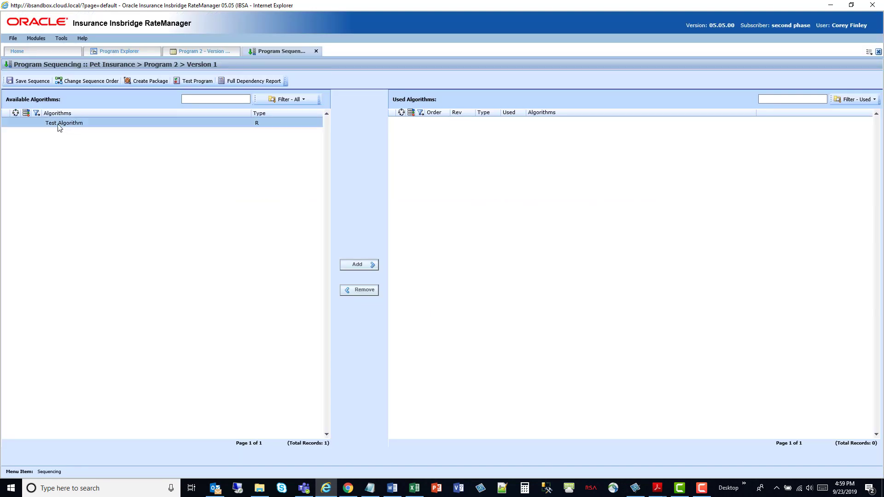
{"action": "double_click", "coordinate": [59, 123]}
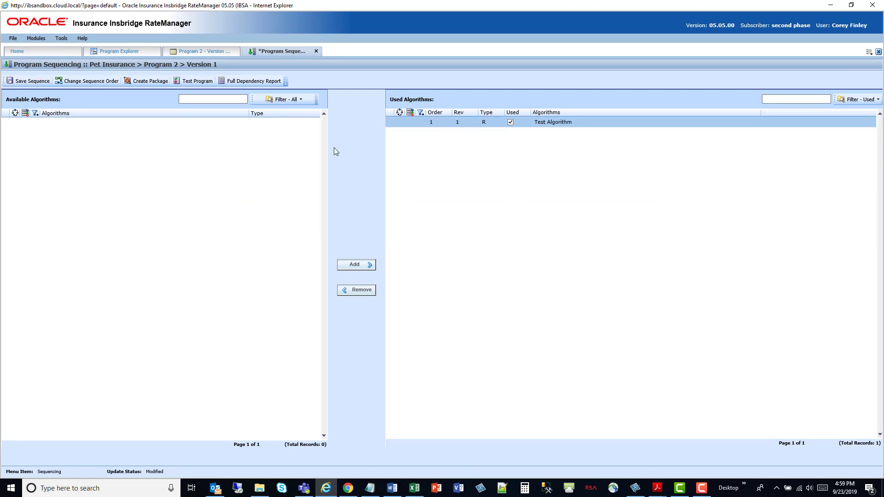
{"action": "left_click", "coordinate": [34, 86]}
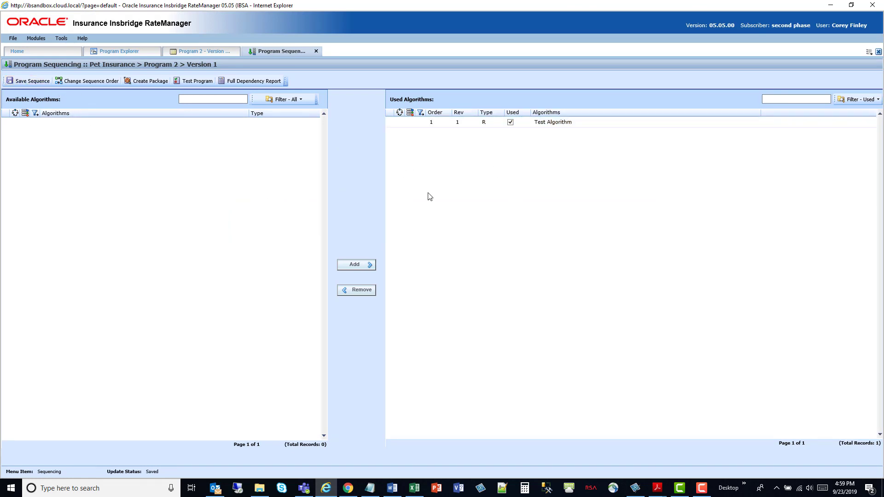
Create a package of Program 2 with the package type RateManager
{"action": "left_click", "coordinate": [149, 82]}
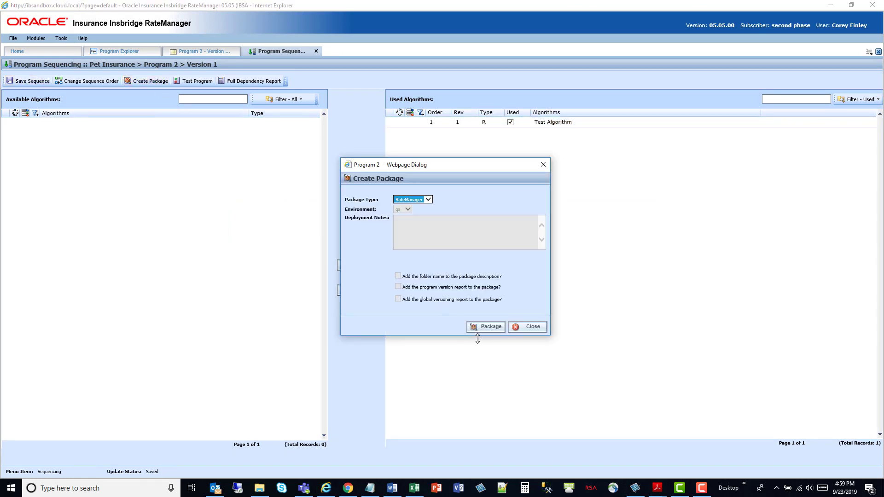
{"action": "left_click", "coordinate": [481, 328]}
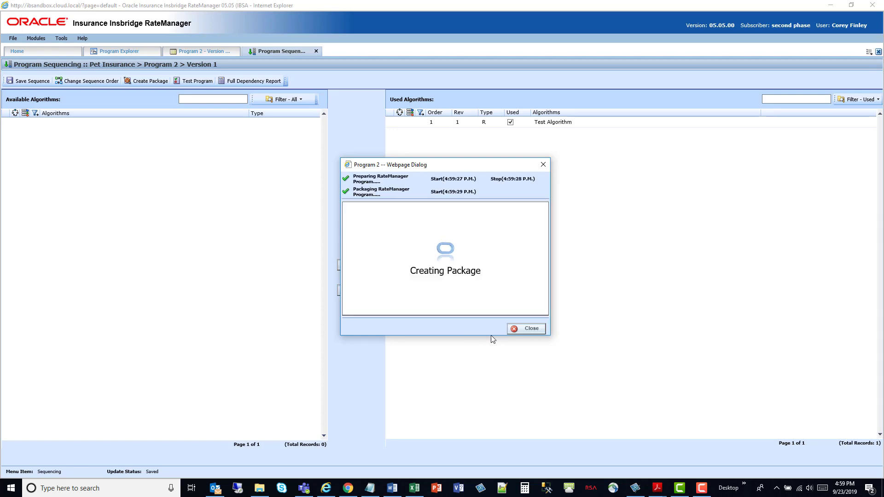
{"action": "left_click", "coordinate": [510, 331]}
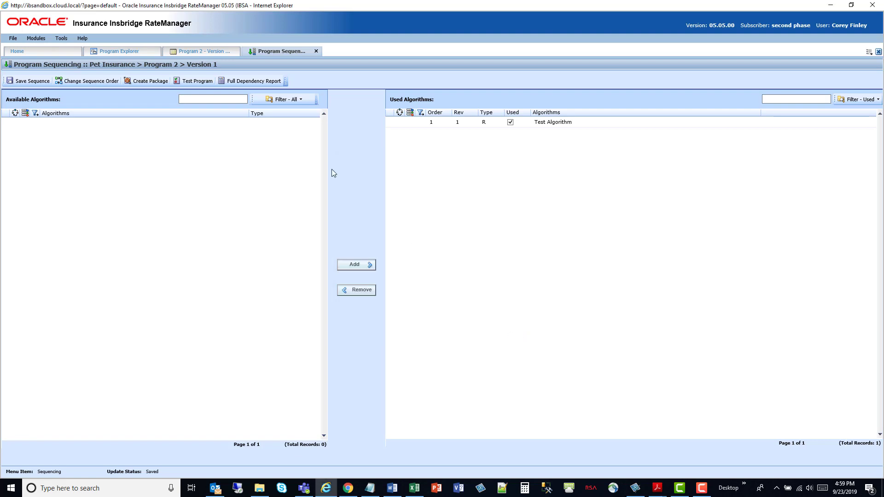
Start a test case for Program 2 and set the policy inputs AnnualDeductible to 1000 and AnnualLimit to 10000
{"action": "left_click", "coordinate": [182, 81]}
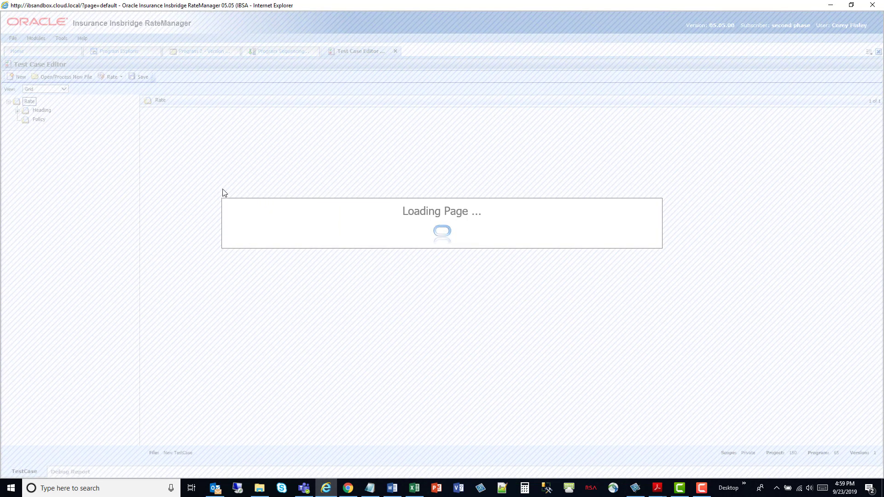
{"action": "left_click", "coordinate": [40, 120]}
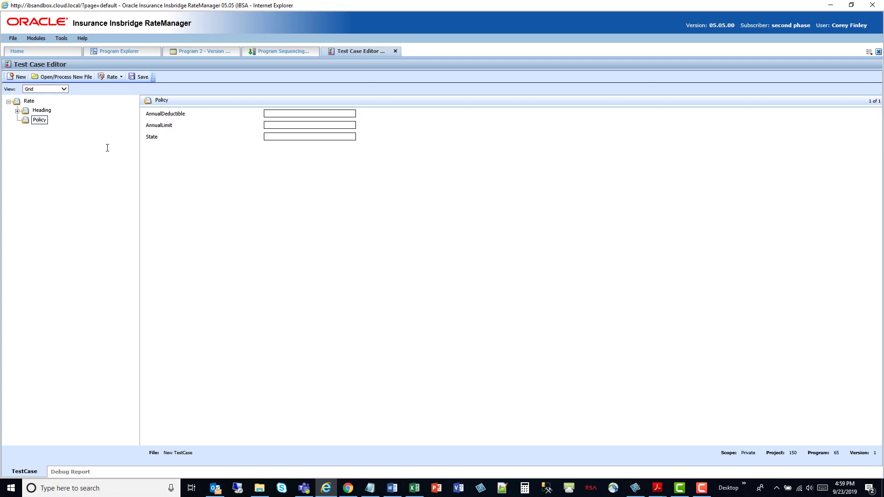
{"action": "left_click", "coordinate": [294, 114]}
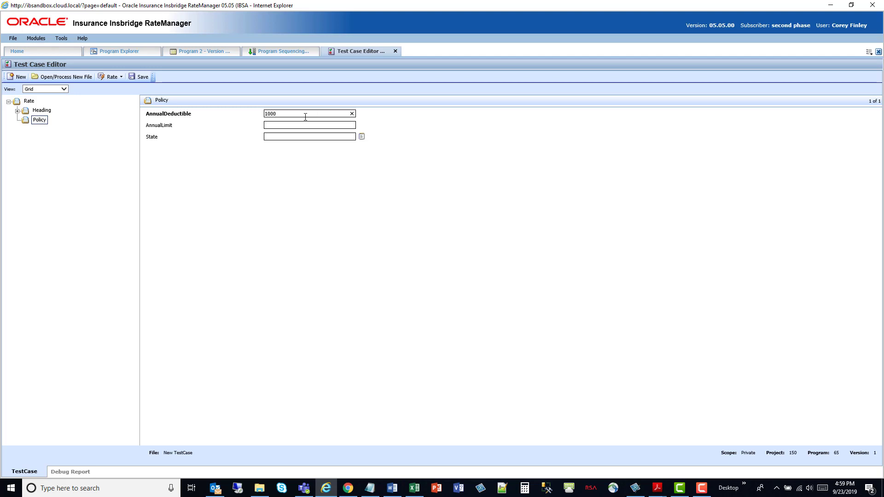
{"action": "left_click", "coordinate": [287, 124]}
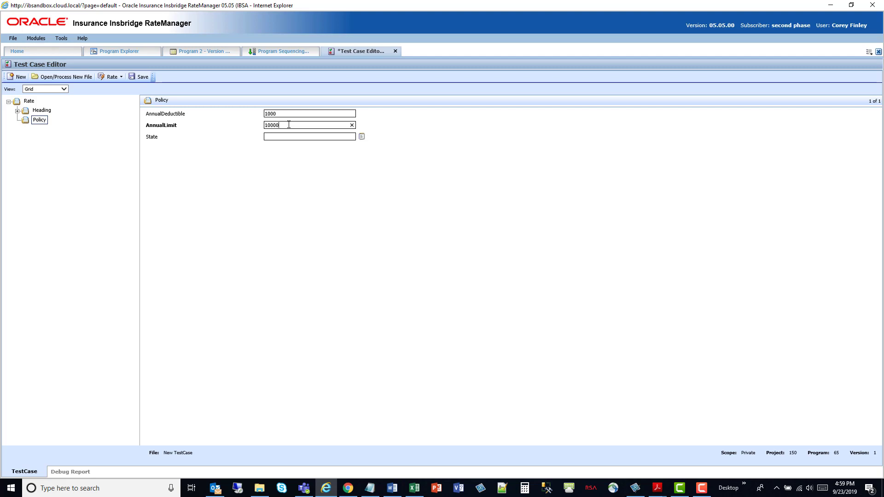
Check the valid values for State, set it to CA, and rate the test case
{"action": "left_click", "coordinate": [361, 137]}
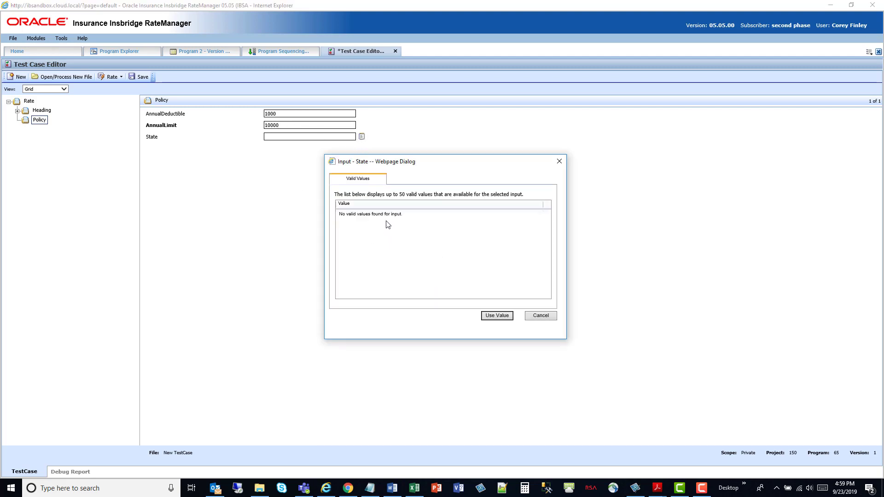
{"action": "left_click", "coordinate": [543, 316]}
{"action": "left_click", "coordinate": [284, 137]}
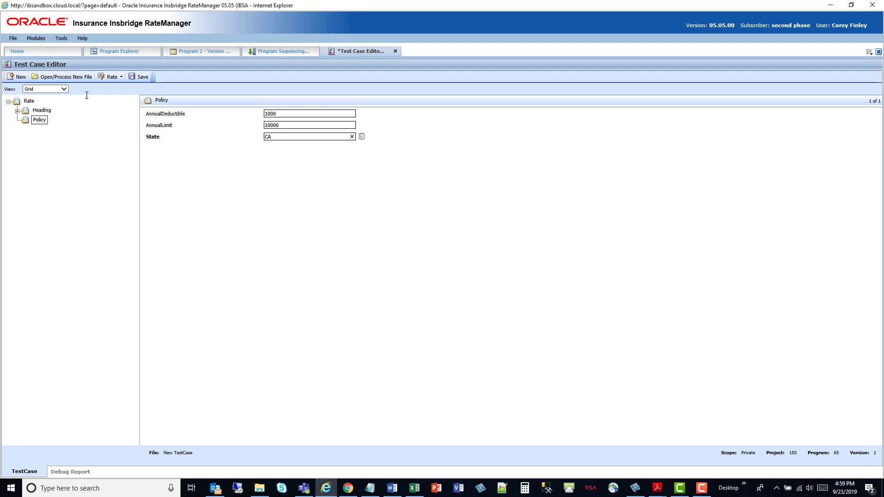
{"action": "left_click", "coordinate": [109, 76]}
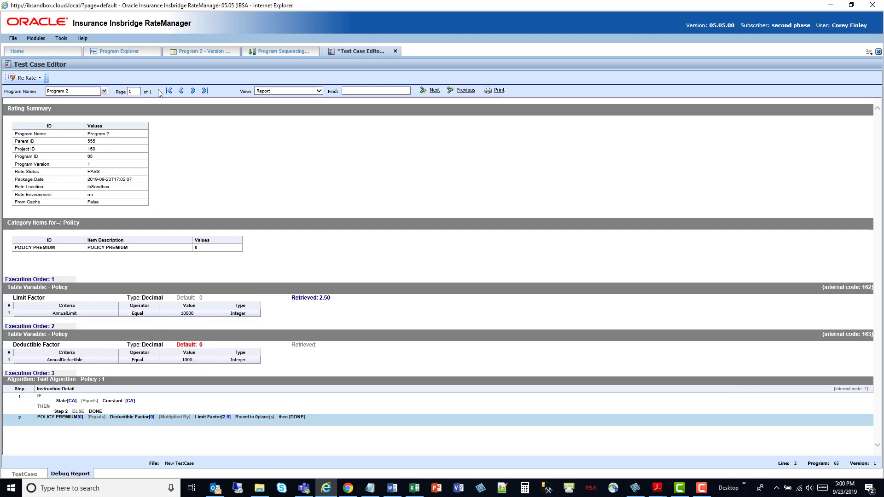
Review the Deductible Factor table variable in Program 2 to see which AnnualDeductible values it covers
{"action": "left_click", "coordinate": [210, 55]}
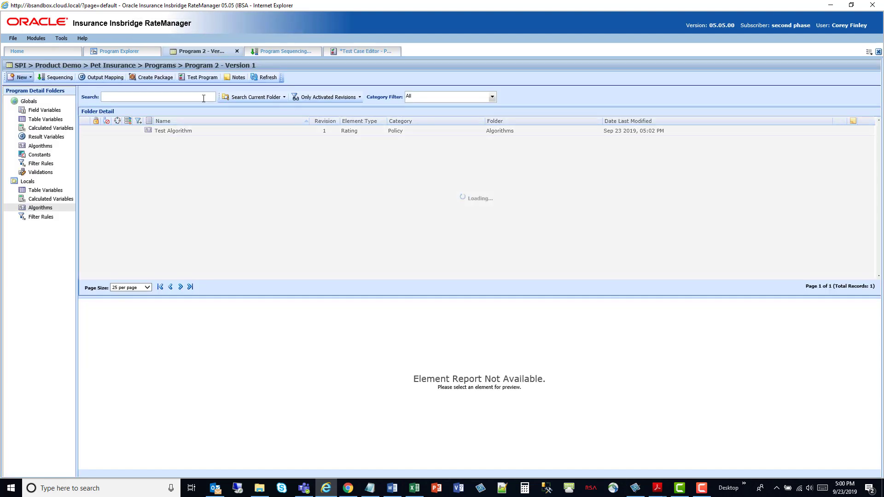
{"action": "left_click", "coordinate": [45, 190]}
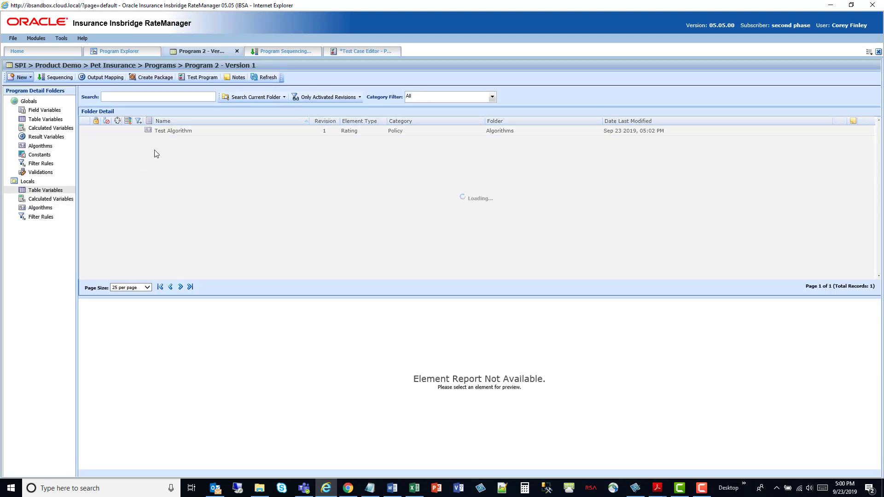
{"action": "left_click", "coordinate": [166, 131]}
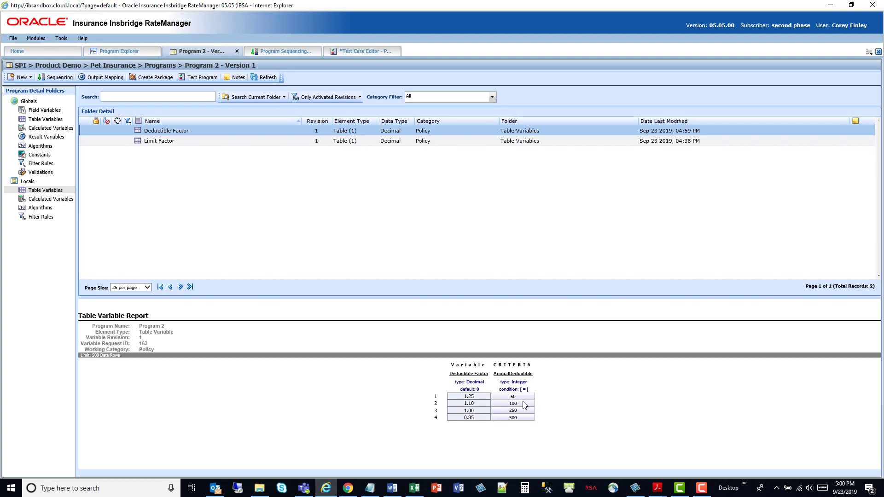
Return to the test case inputs, set AnnualDeductible to 500, and rate the test case again
{"action": "left_click", "coordinate": [351, 51]}
{"action": "left_click", "coordinate": [38, 475]}
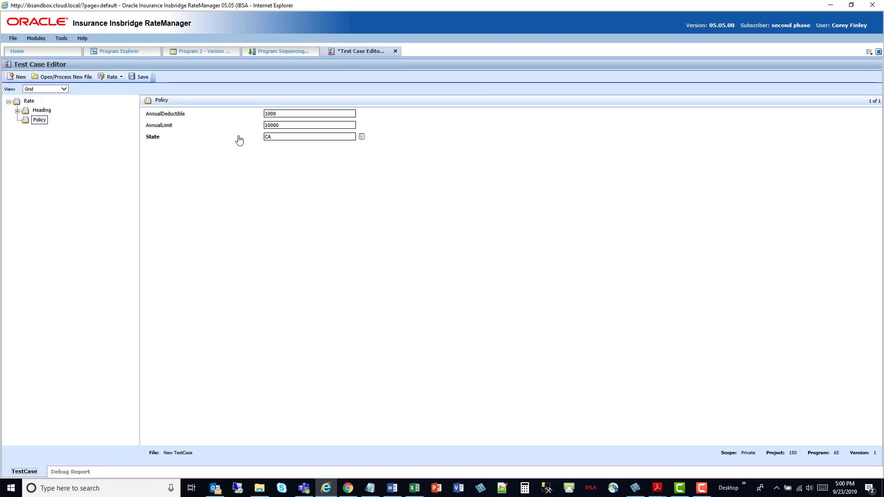
{"action": "left_click", "coordinate": [261, 115]}
{"action": "type", "text": "500"}
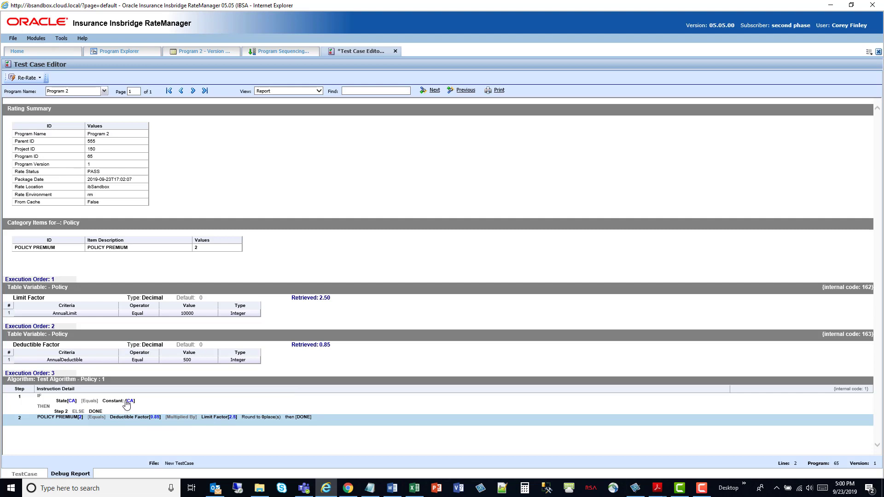
Examine the Deductible Factor and POLICY PREMIUM values in the debug report's algorithm step and category items
{"action": "left_click_drag", "start_coordinate": [116, 418], "coordinate": [141, 420]}
{"action": "left_click", "coordinate": [76, 419]}
{"action": "double_click", "coordinate": [76, 418]}
{"action": "left_click", "coordinate": [203, 249]}
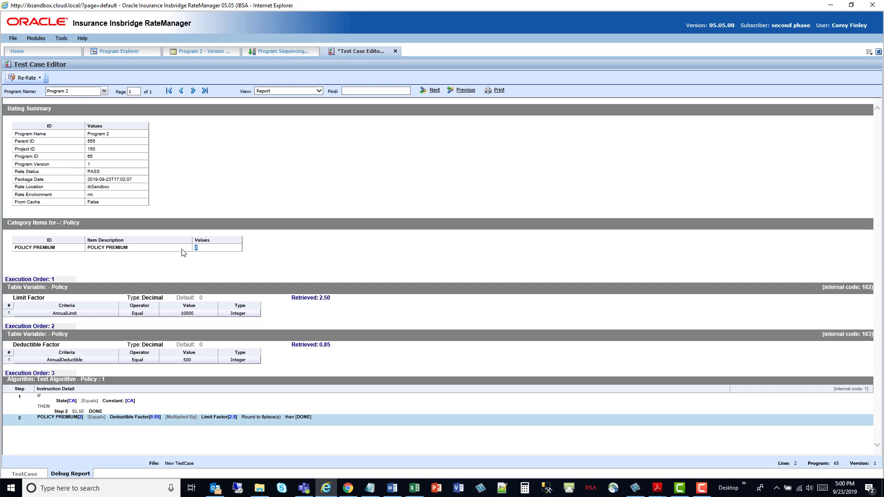